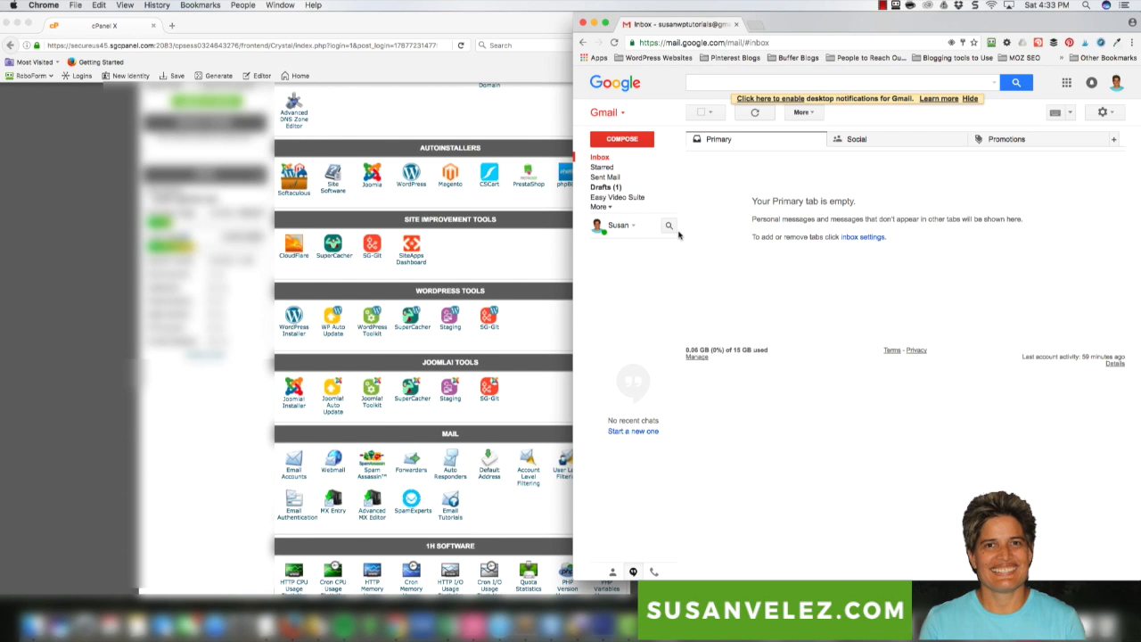
Scroll to the Mail section and bring the cPanel window in front of Gmail
{"action": "scroll", "coordinate": [203, 419], "scroll_direction": "up", "scroll_amount": 5}
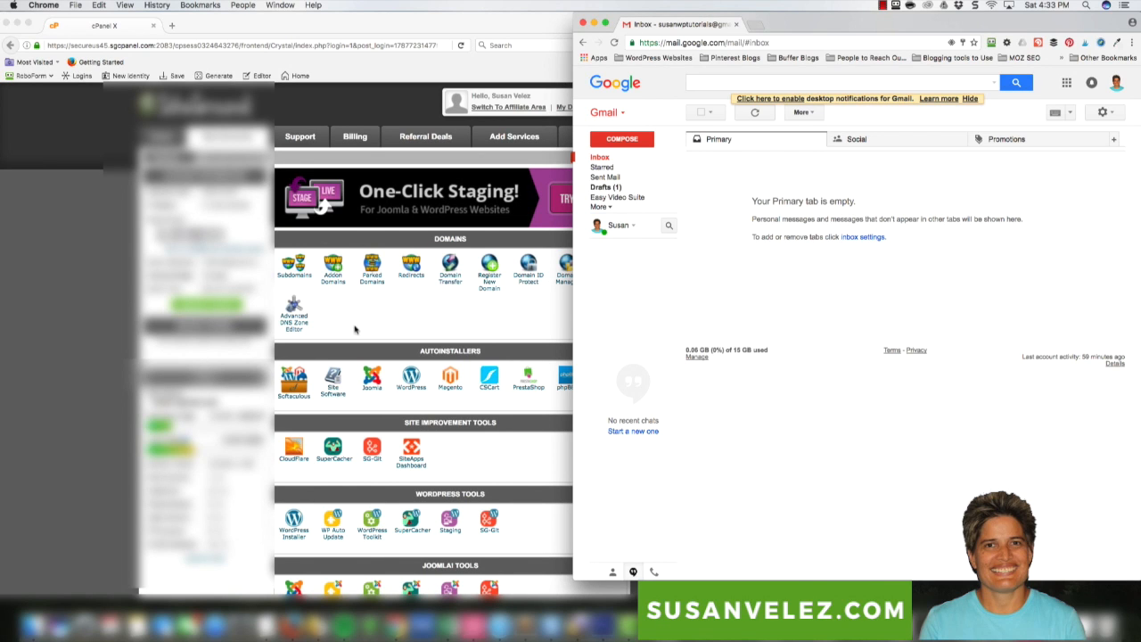
{"action": "scroll", "coordinate": [408, 323], "scroll_direction": "down", "scroll_amount": 5}
{"action": "scroll", "coordinate": [409, 326], "scroll_direction": "down", "scroll_amount": 1}
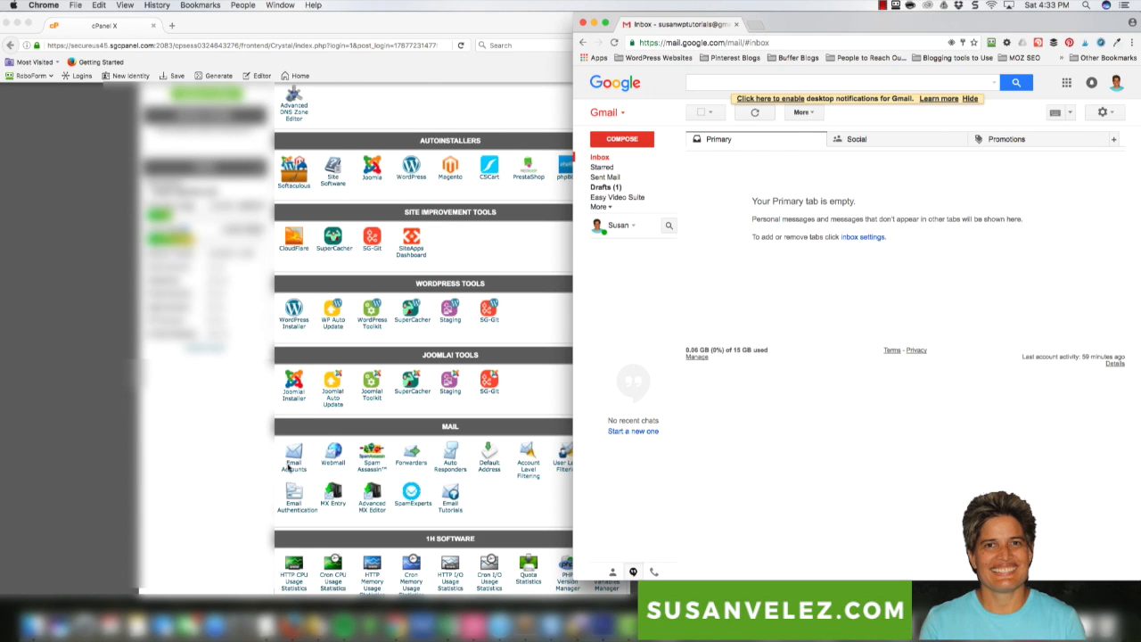
{"action": "left_click", "coordinate": [251, 462]}
Delete the domain's existing mailbox in Email Accounts, then start the new account's Email field
{"action": "left_click", "coordinate": [293, 460]}
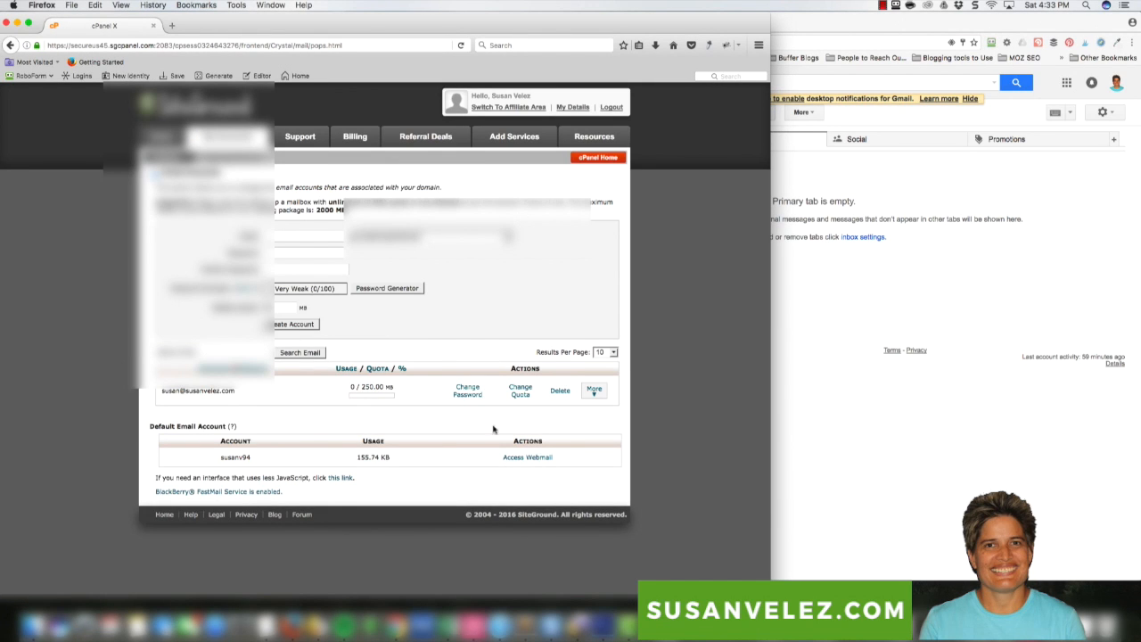
{"action": "left_click", "coordinate": [561, 391]}
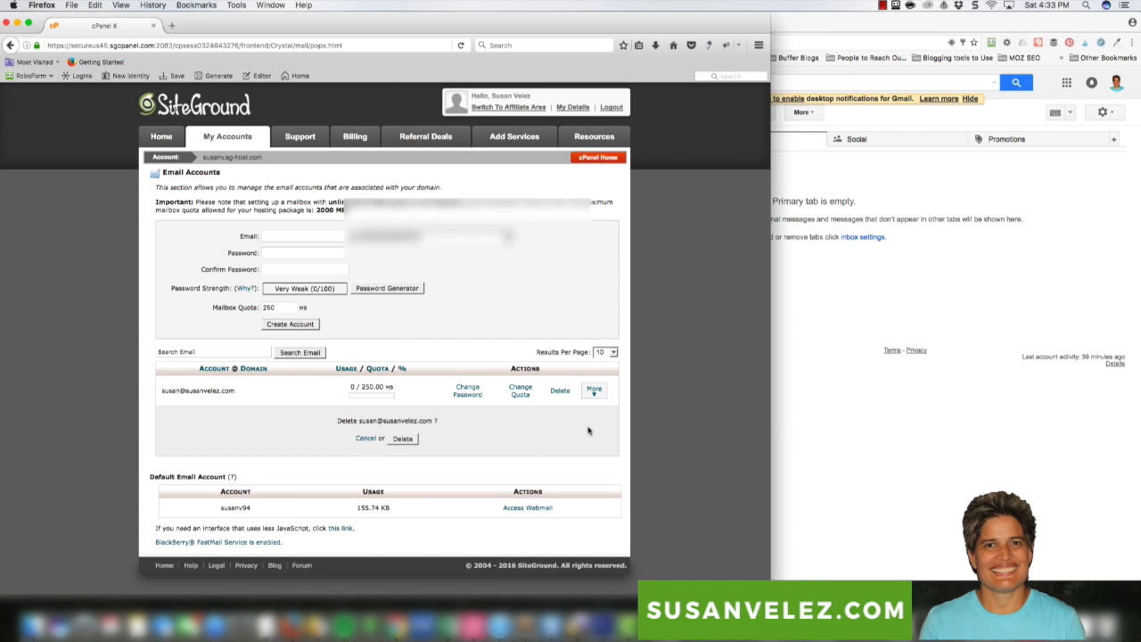
{"action": "left_click", "coordinate": [407, 440]}
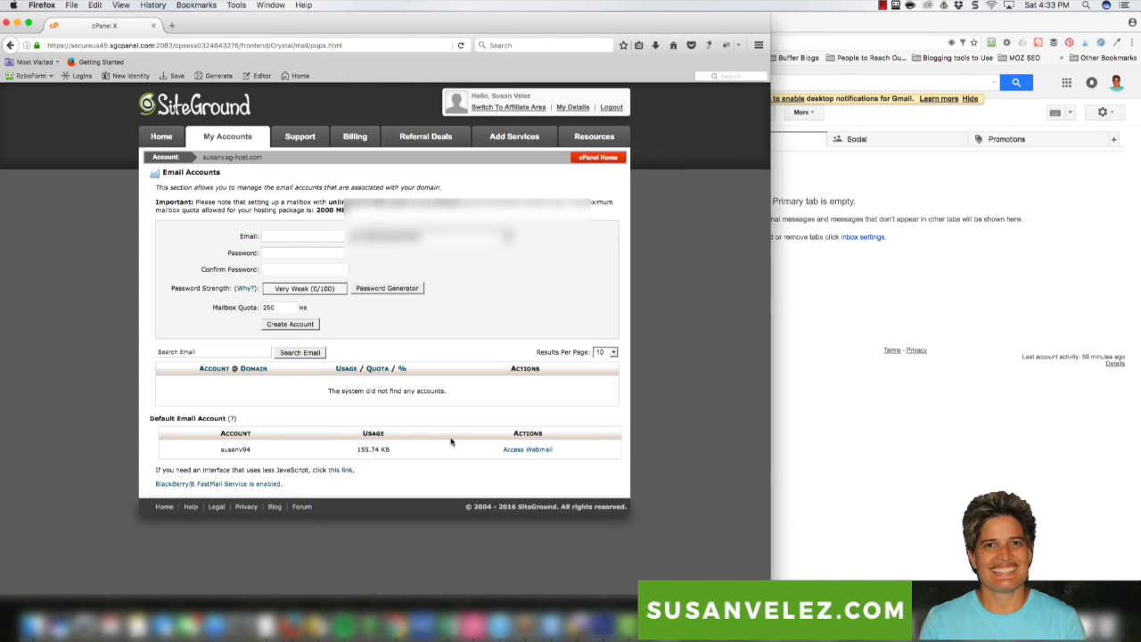
{"action": "left_click", "coordinate": [326, 236]}
Enter the new mailbox's username in the Email field on the site's domain
{"action": "left_click", "coordinate": [883, 6]}
{"action": "left_click", "coordinate": [892, 29]}
{"action": "type", "text": "susan"}
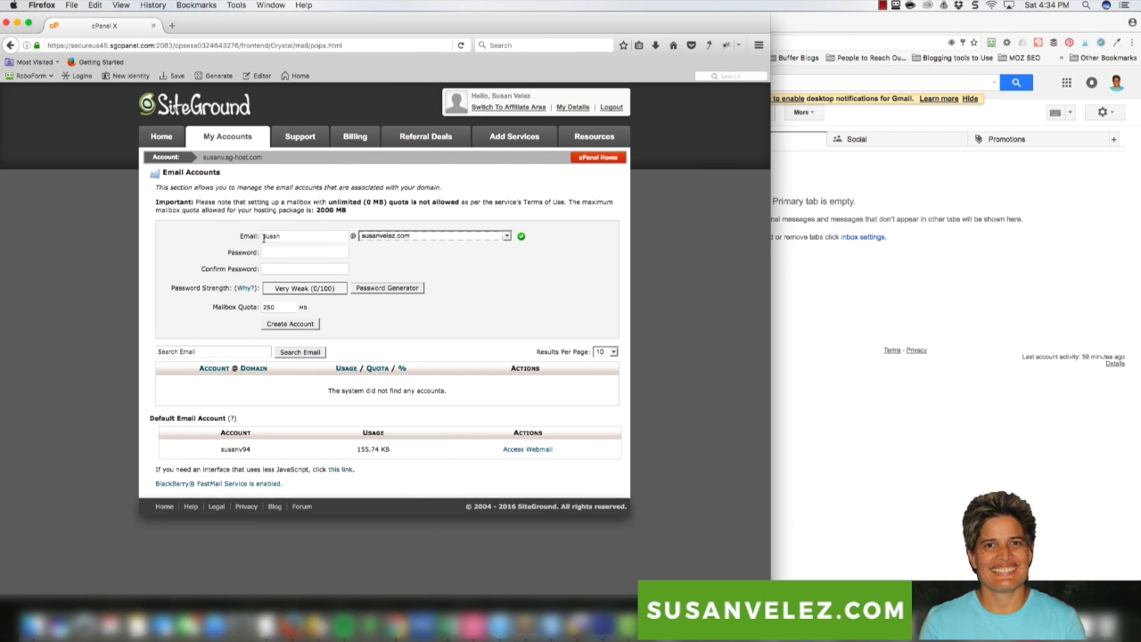
{"action": "left_click_drag", "start_coordinate": [263, 236], "coordinate": [276, 236]}
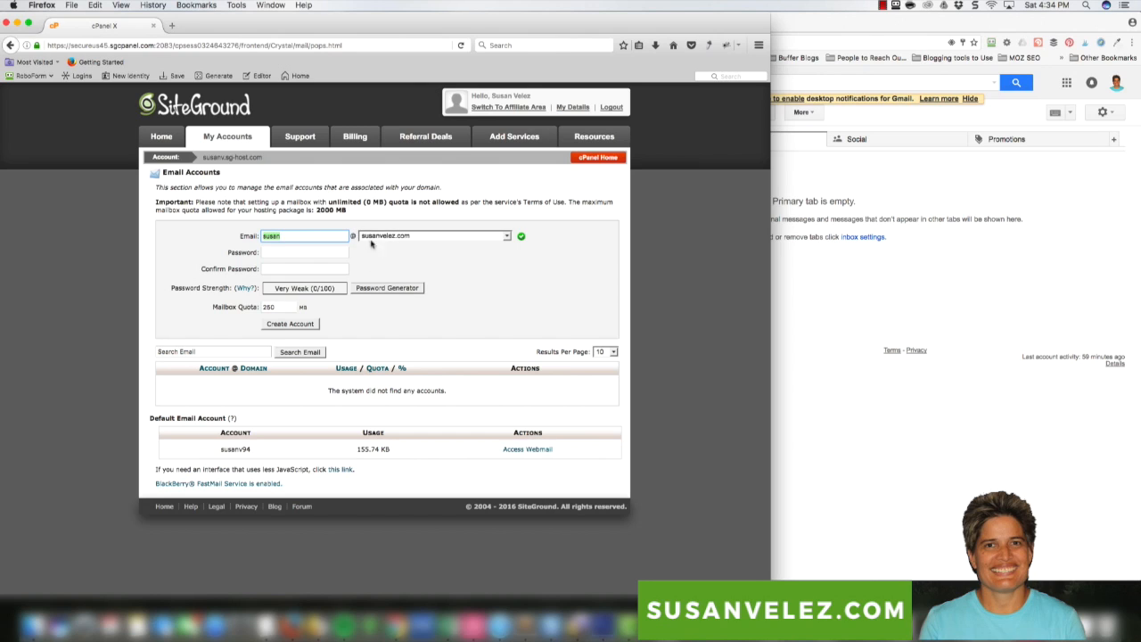
Enter and confirm a strong password, keep the 250 MB quota, and create the account
{"action": "left_click", "coordinate": [339, 251]}
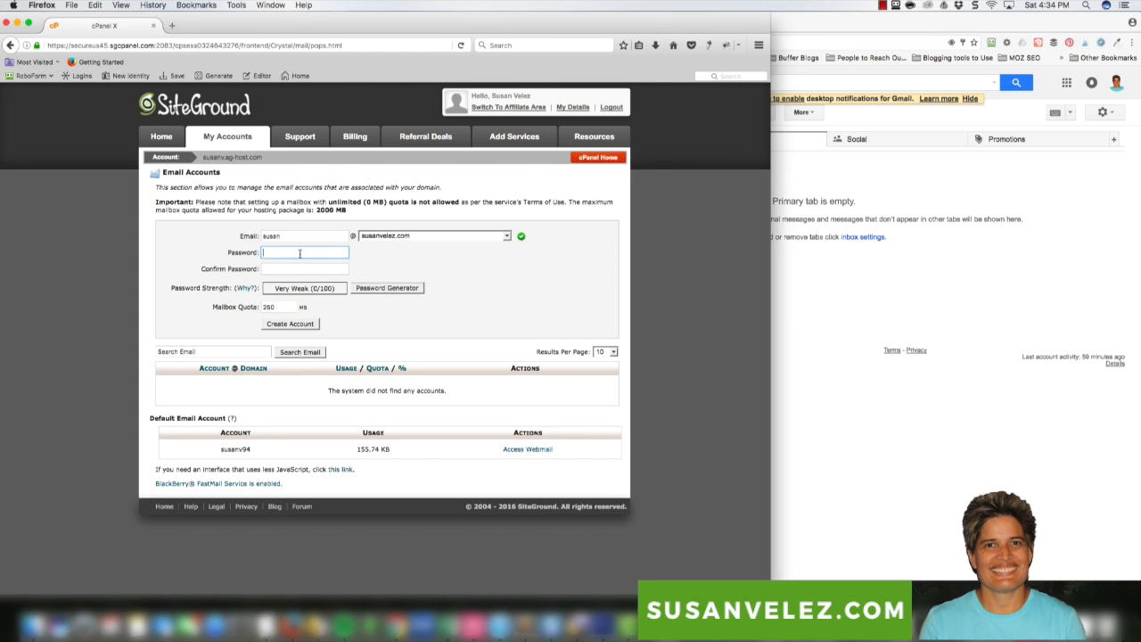
{"action": "type", "text": "••••"}
{"action": "key", "text": "BackSpace"}
{"action": "key", "text": "BackSpace"}
{"action": "key", "text": "BackSpace"}
{"action": "key", "text": "BackSpace"}
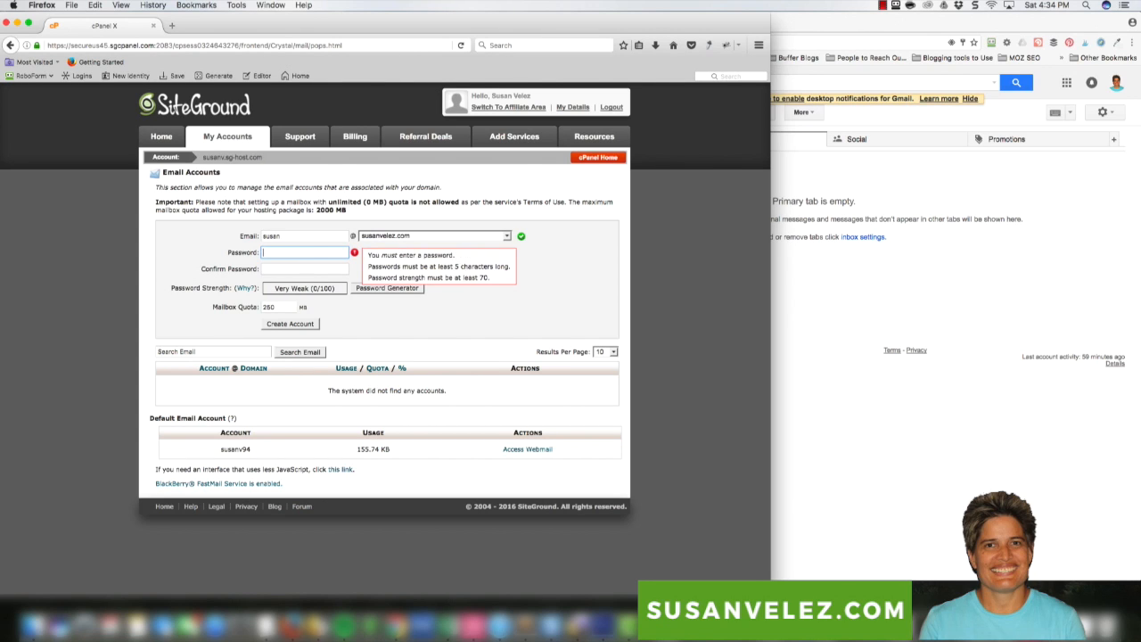
{"action": "type", "text": "•••••••"}
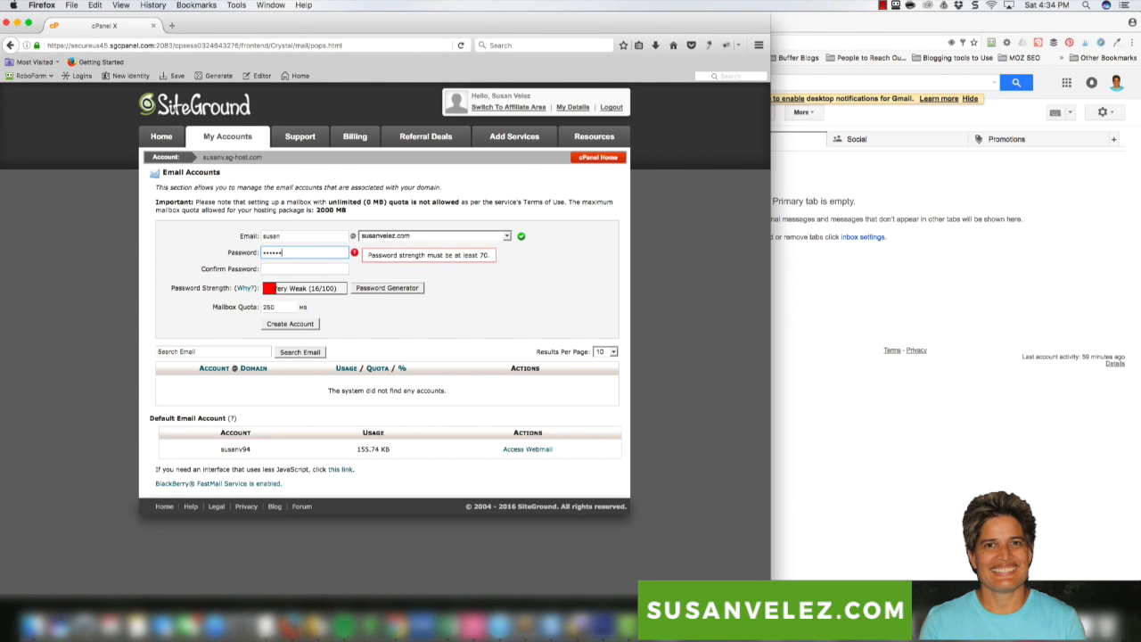
{"action": "left_click", "coordinate": [300, 269]}
{"action": "type", "text": "••"}
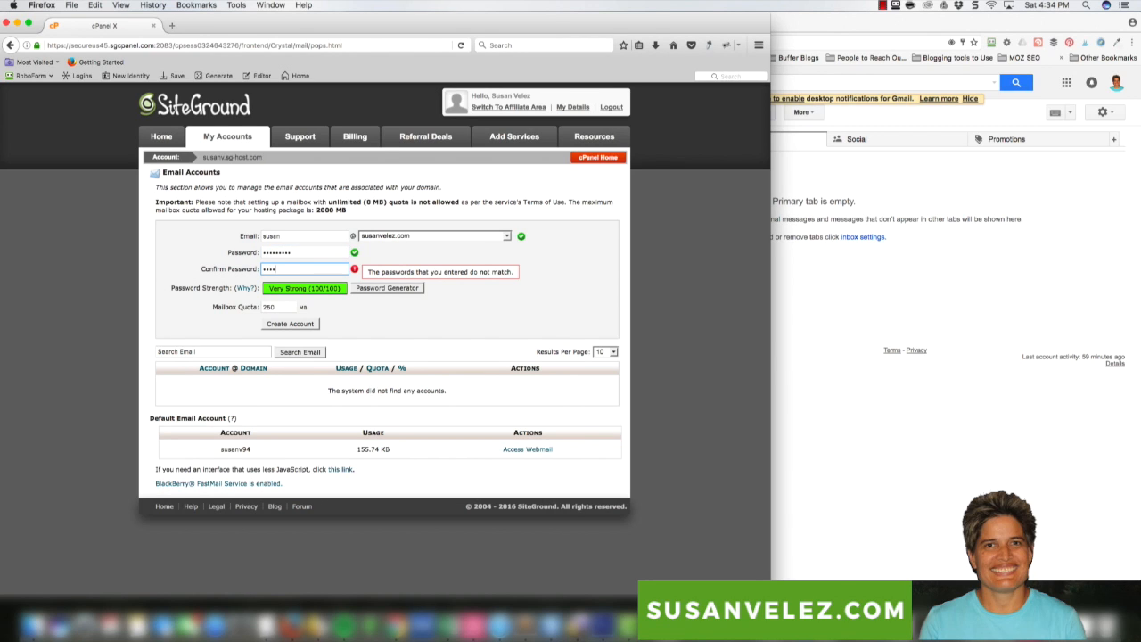
{"action": "type", "text": "•••••"}
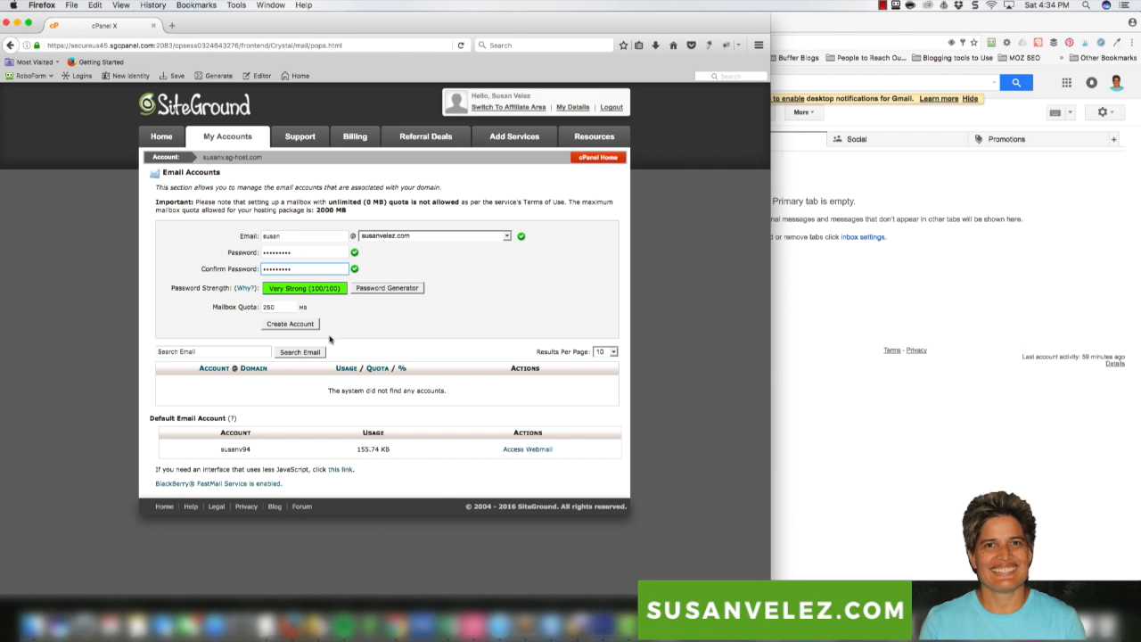
{"action": "left_click", "coordinate": [288, 324]}
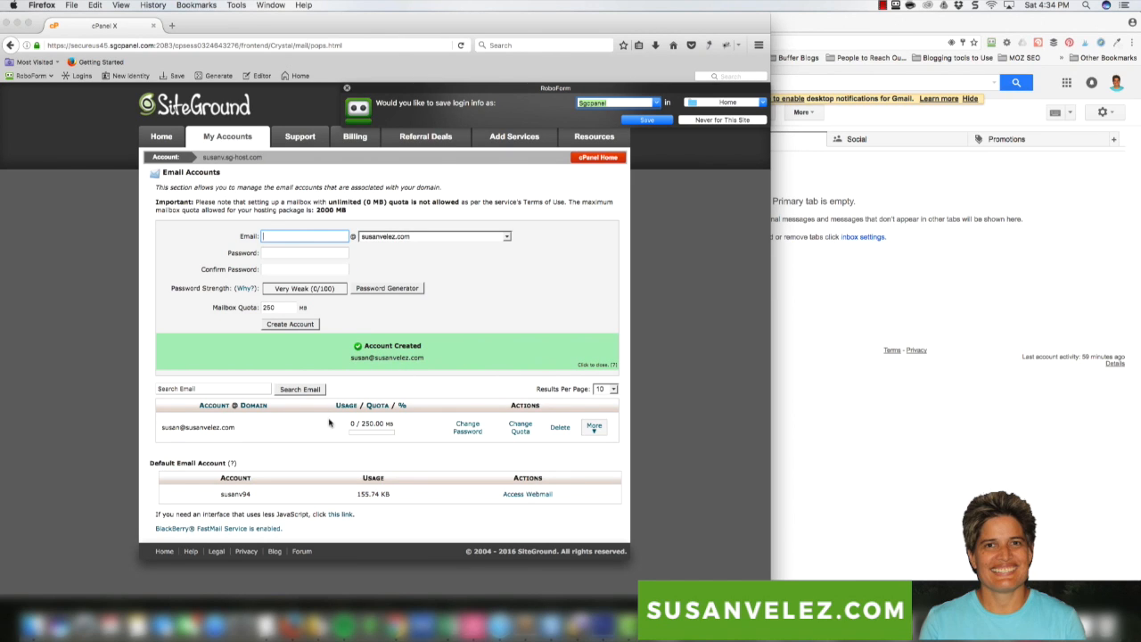
Dismiss the save-login prompt and open the new account's Roundcube inbox via More > Access Webmail
{"action": "left_click", "coordinate": [593, 436]}
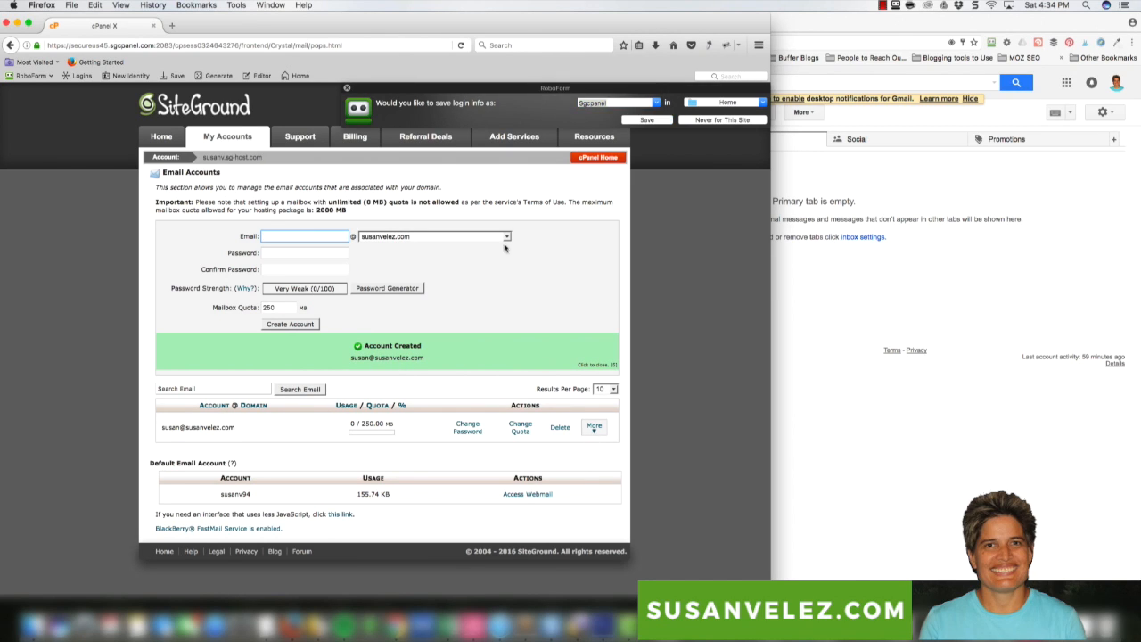
{"action": "left_click", "coordinate": [347, 88]}
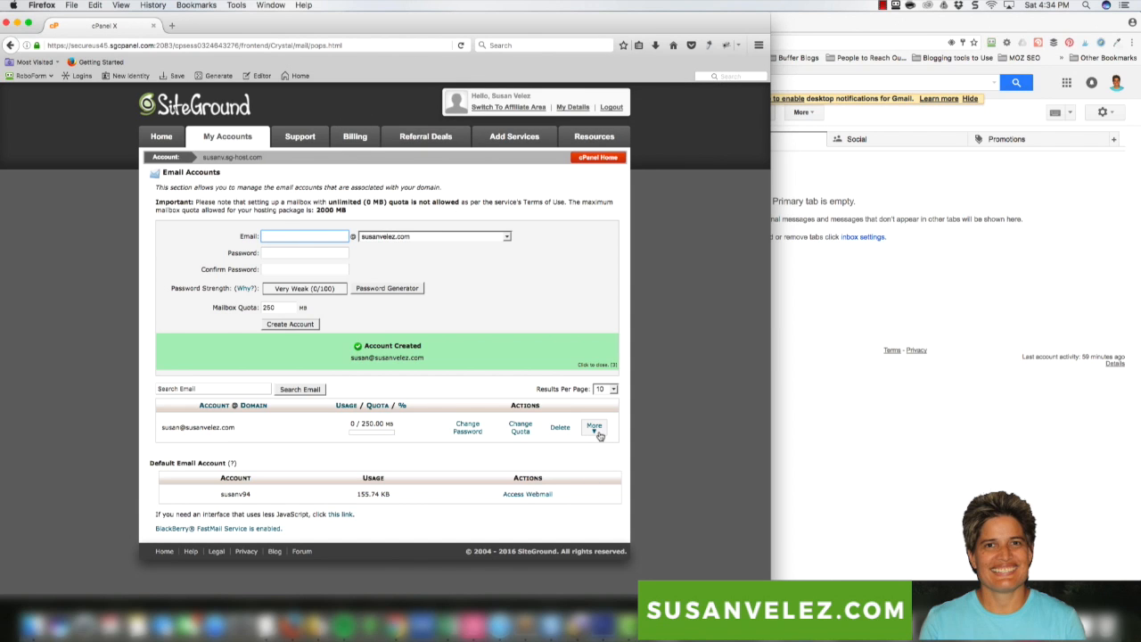
{"action": "left_click", "coordinate": [599, 436]}
{"action": "left_click", "coordinate": [611, 448]}
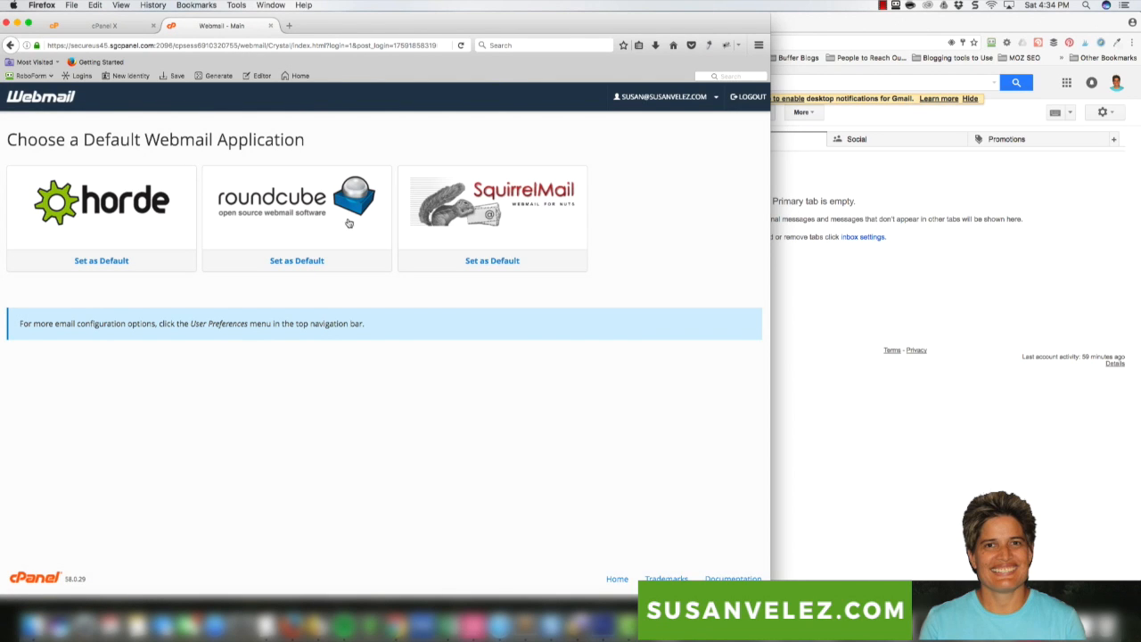
{"action": "left_click", "coordinate": [296, 227]}
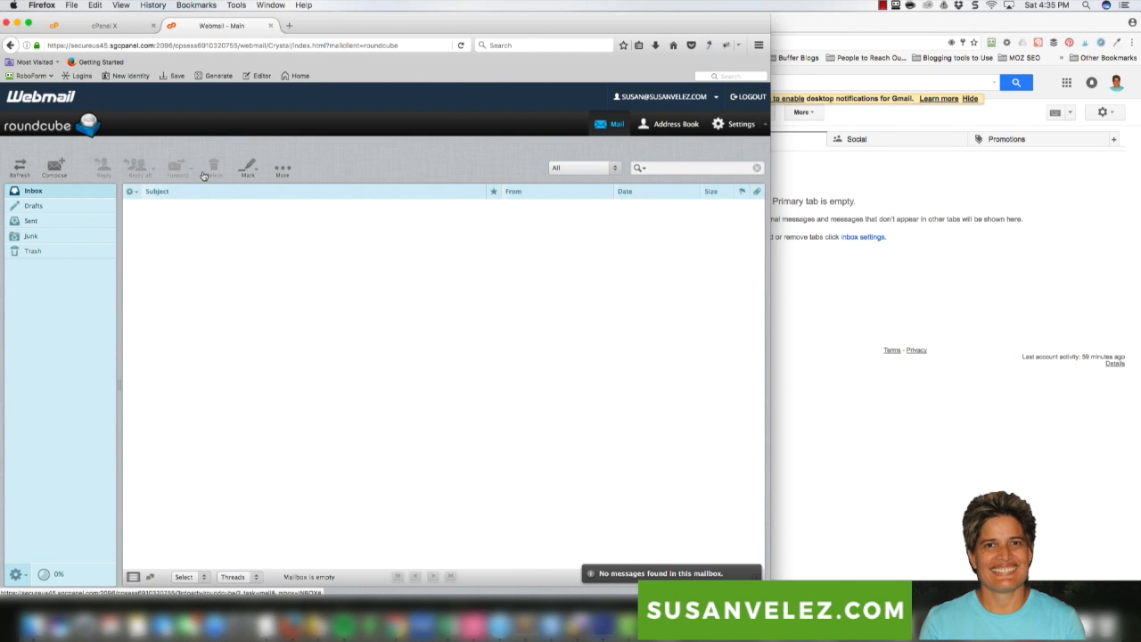
Open the new account's Forwarders page from Roundcube Settings through the account dropdown
{"action": "left_click", "coordinate": [751, 128]}
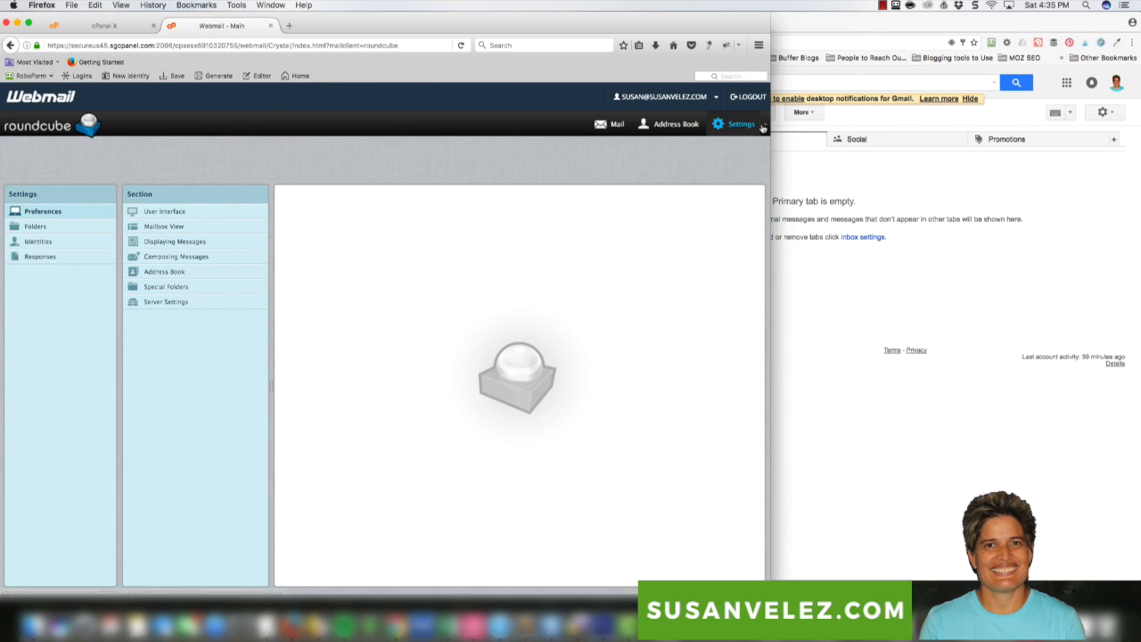
{"action": "left_click", "coordinate": [714, 102]}
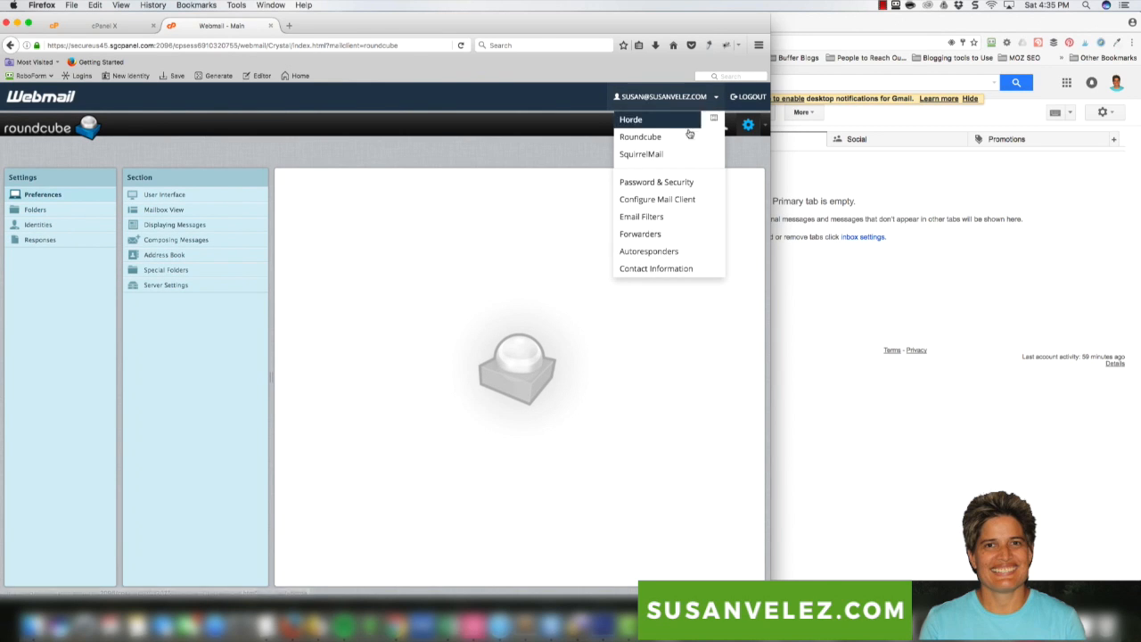
{"action": "left_click", "coordinate": [657, 234]}
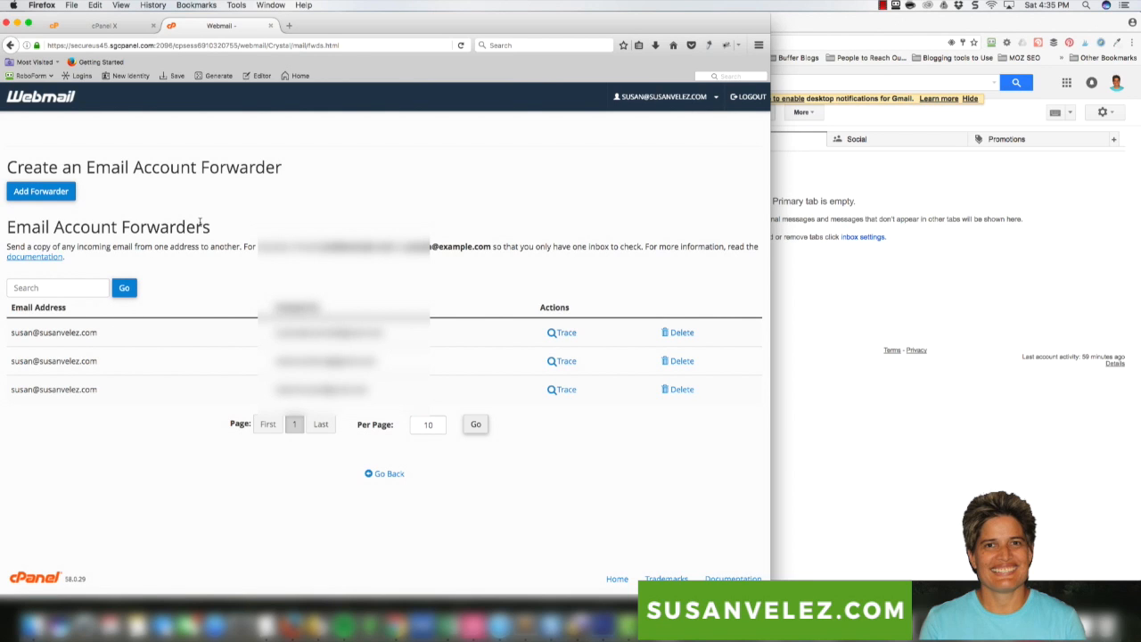
Review the account's Mail Client Configuration (IMAP 993, POP3 995, SMTP 465), then switch to Gmail
{"action": "left_click", "coordinate": [127, 27]}
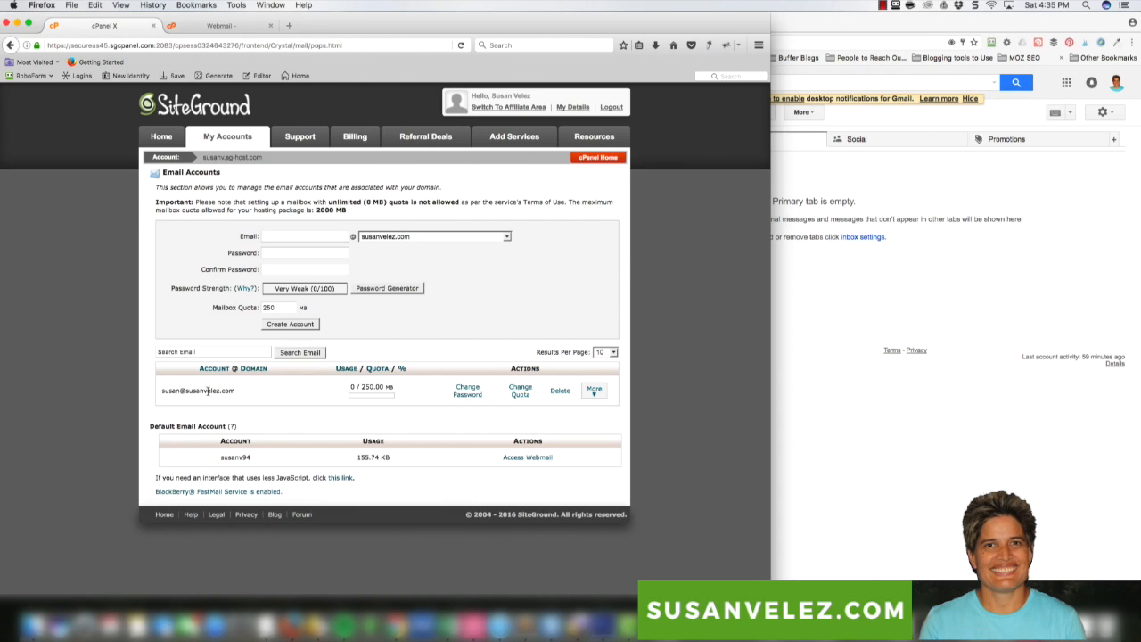
{"action": "left_click", "coordinate": [595, 392]}
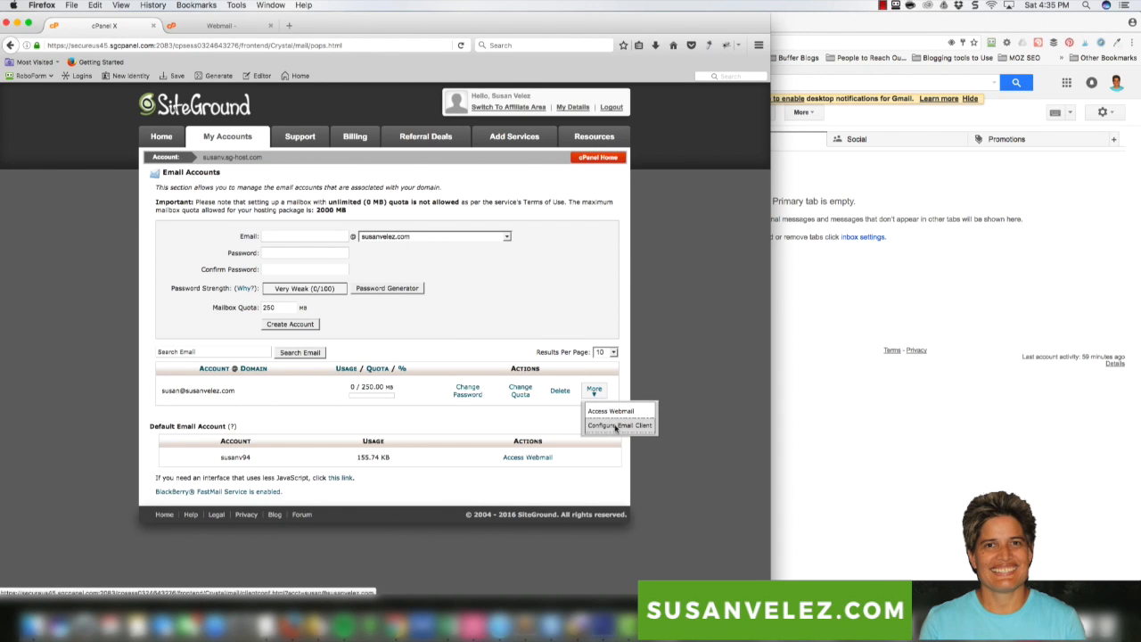
{"action": "left_click", "coordinate": [612, 426]}
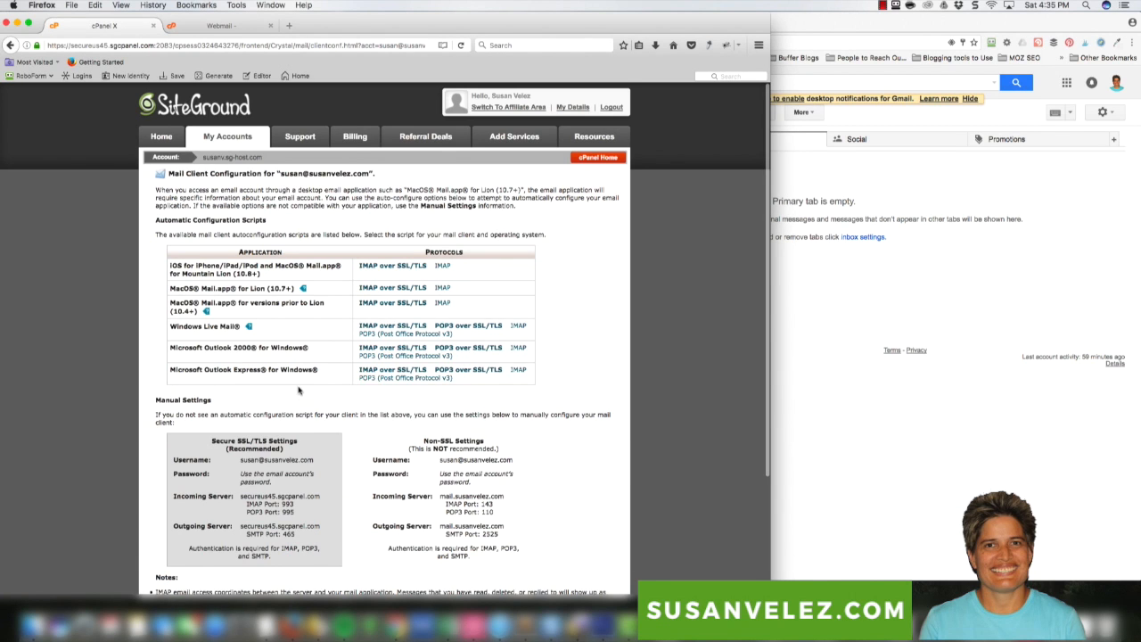
{"action": "scroll", "coordinate": [303, 393], "scroll_direction": "down", "scroll_amount": 4}
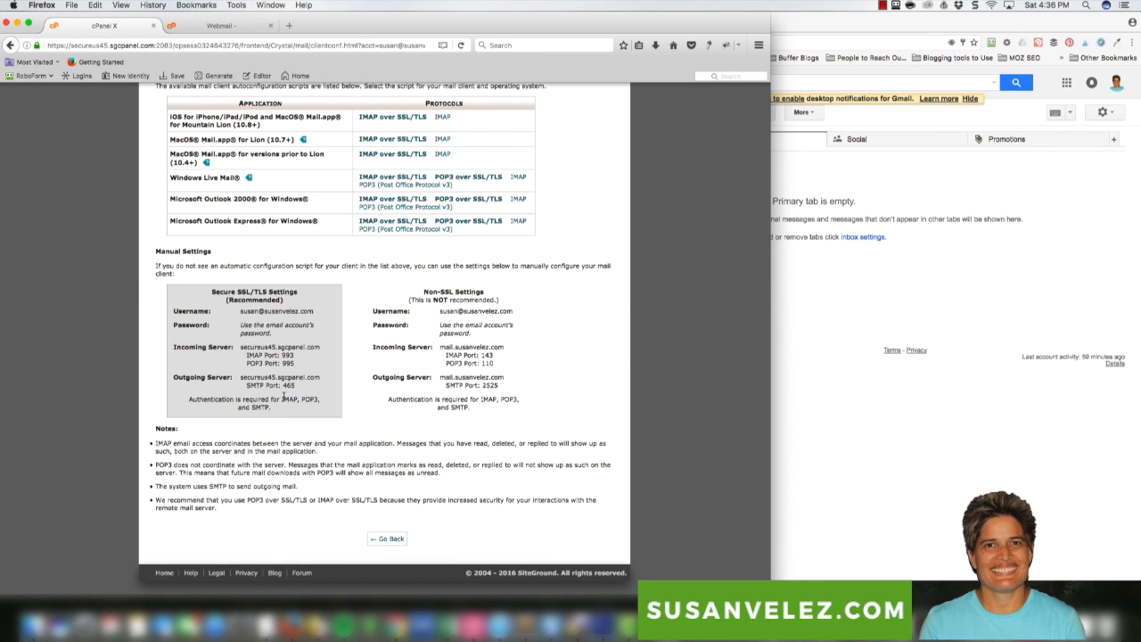
{"action": "left_click", "coordinate": [1031, 315]}
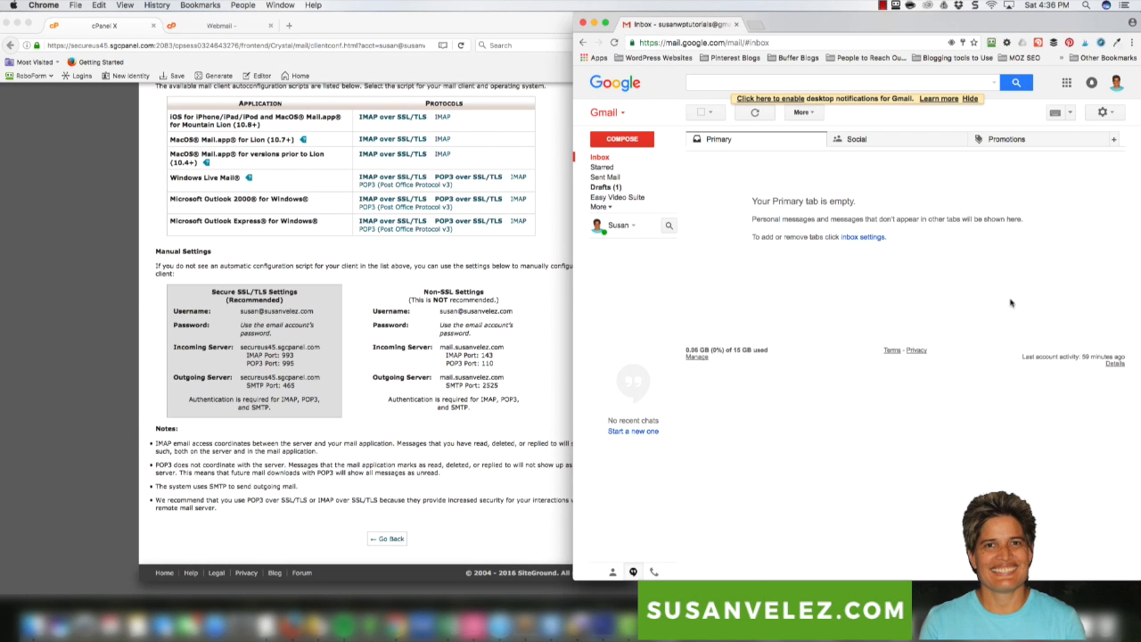
Open Gmail Settings on the Accounts and Import tab
{"action": "left_click", "coordinate": [1103, 113]}
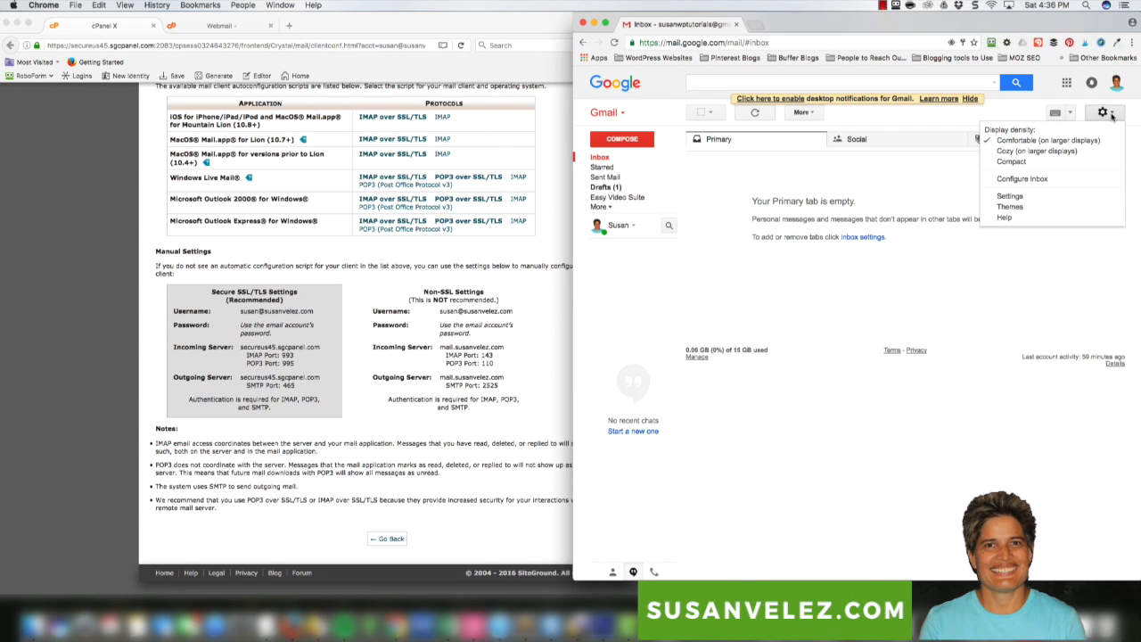
{"action": "left_click", "coordinate": [1016, 196]}
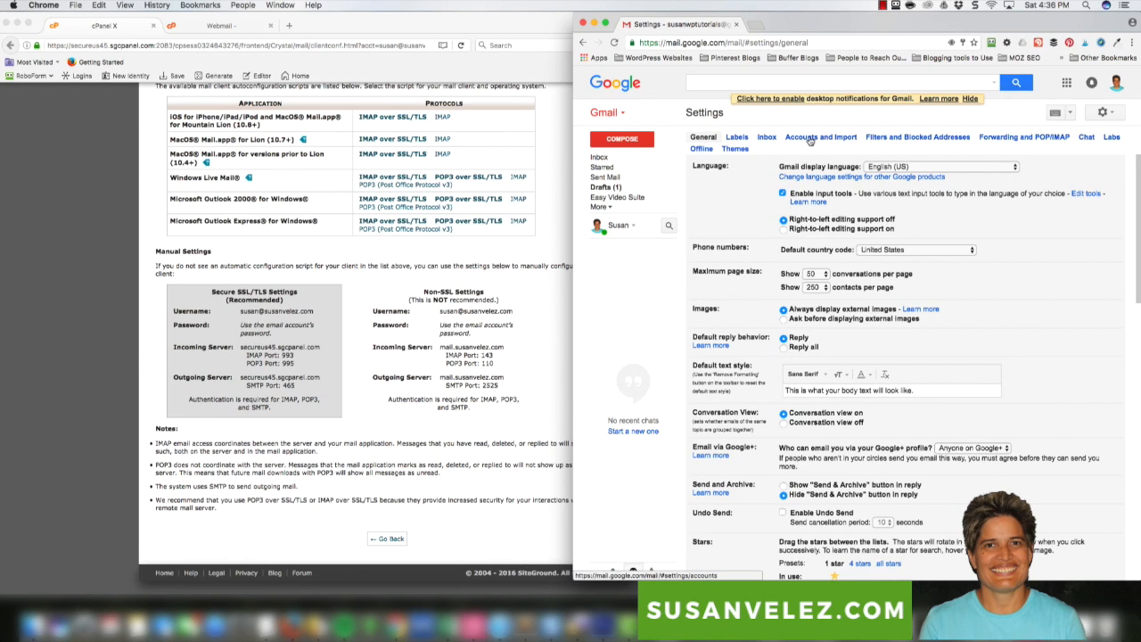
{"action": "left_click", "coordinate": [820, 138]}
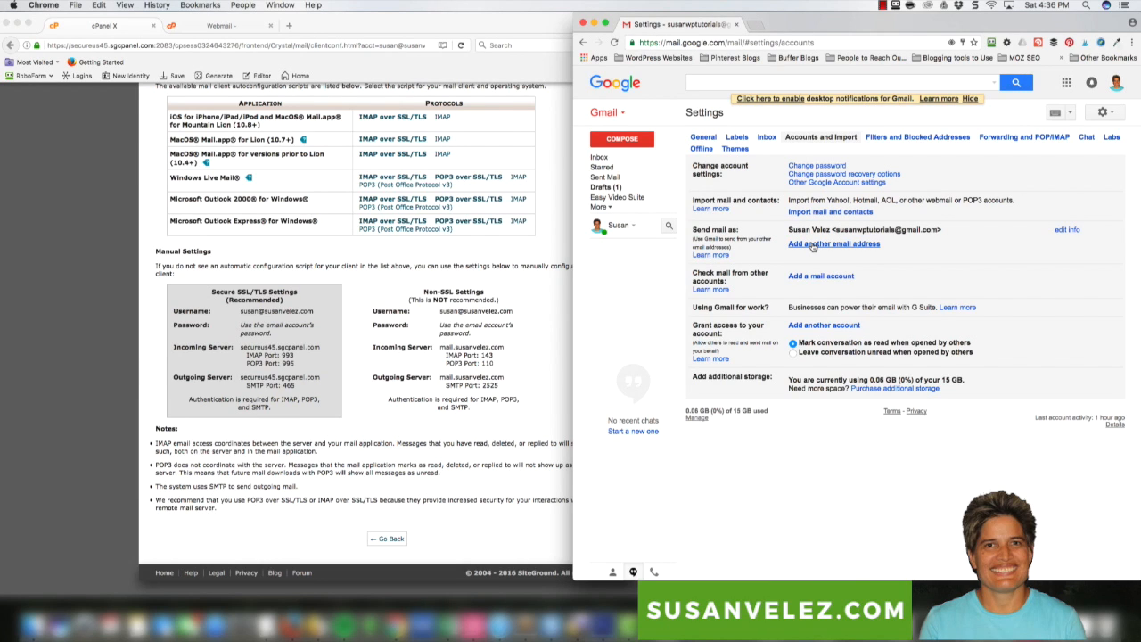
Begin adding another send-as address, fill in the new domain email, and reach the SMTP step
{"action": "left_click", "coordinate": [811, 244]}
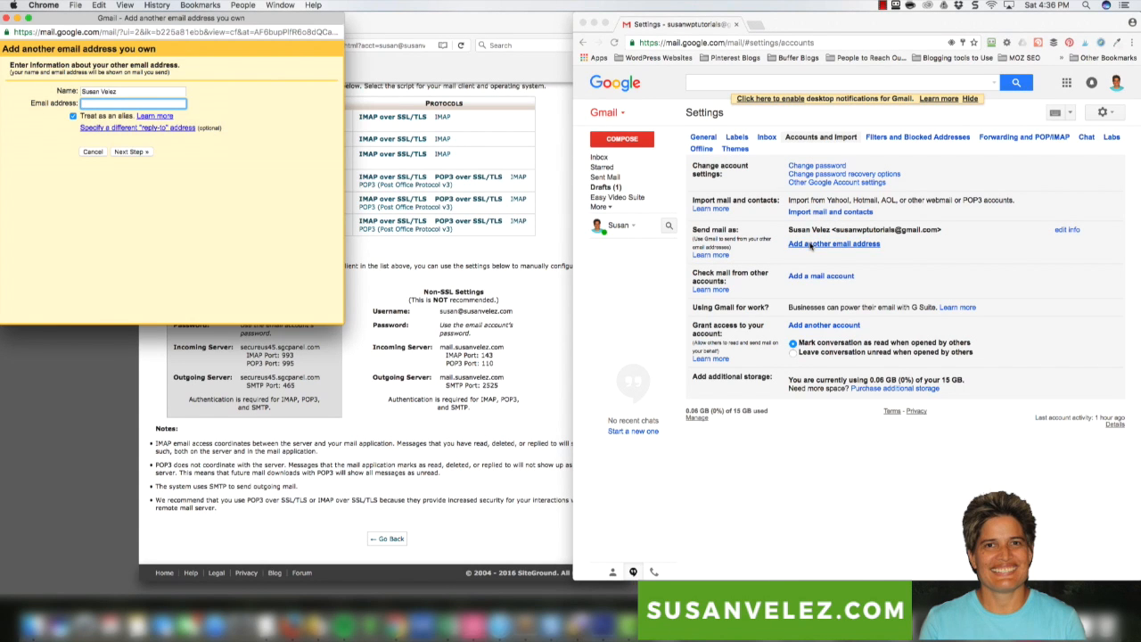
{"action": "left_click_drag", "start_coordinate": [154, 22], "coordinate": [737, 110]}
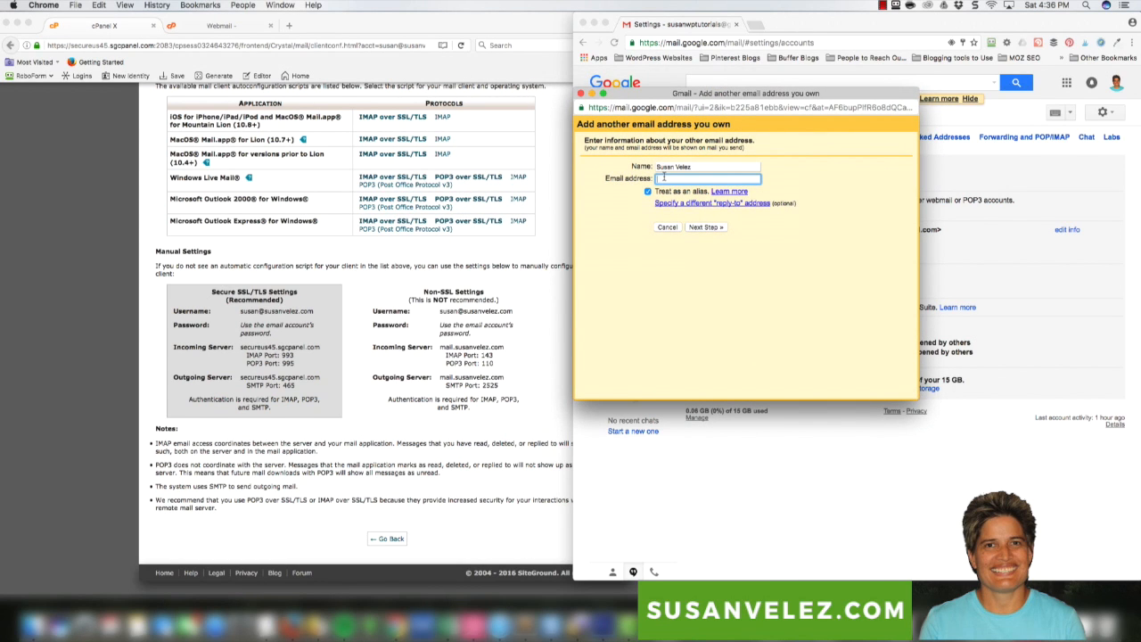
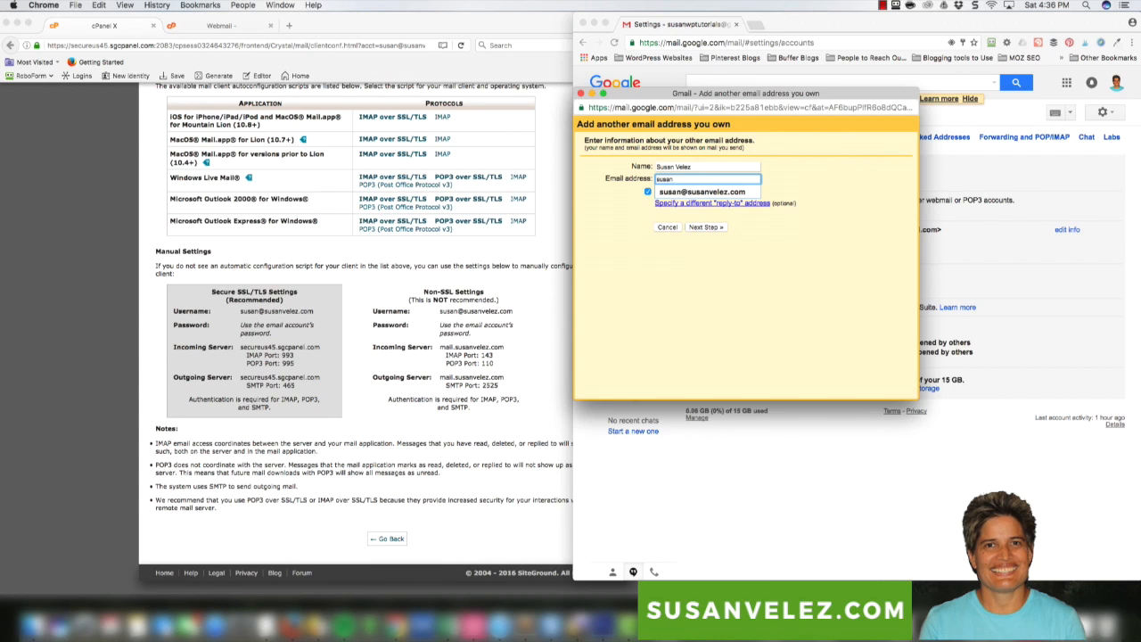
{"action": "left_click", "coordinate": [682, 192]}
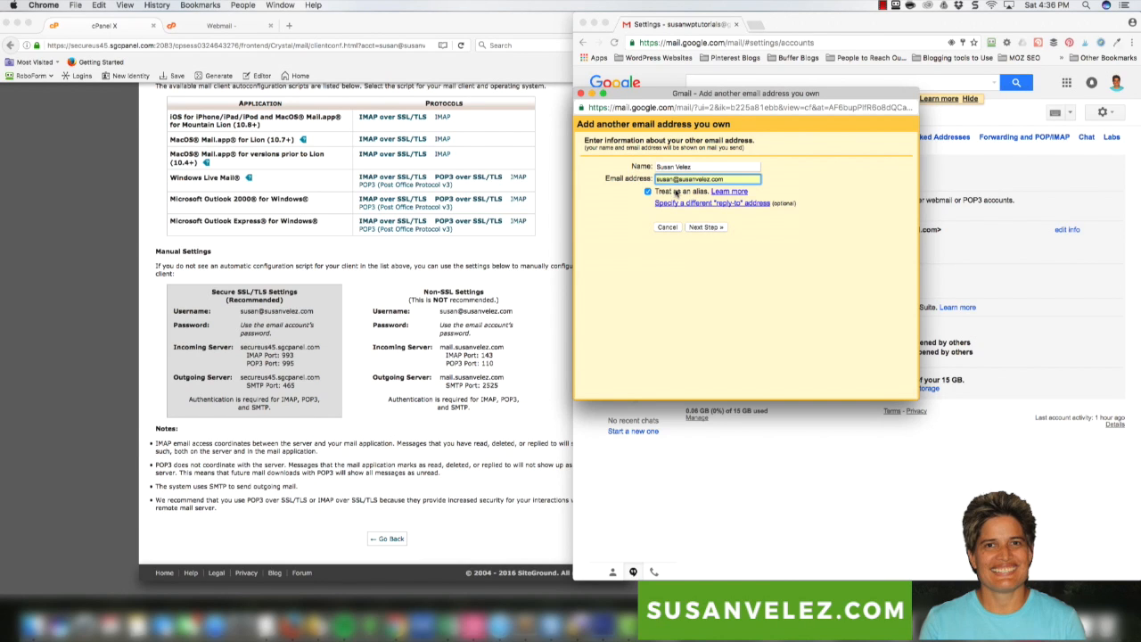
{"action": "left_click", "coordinate": [705, 227]}
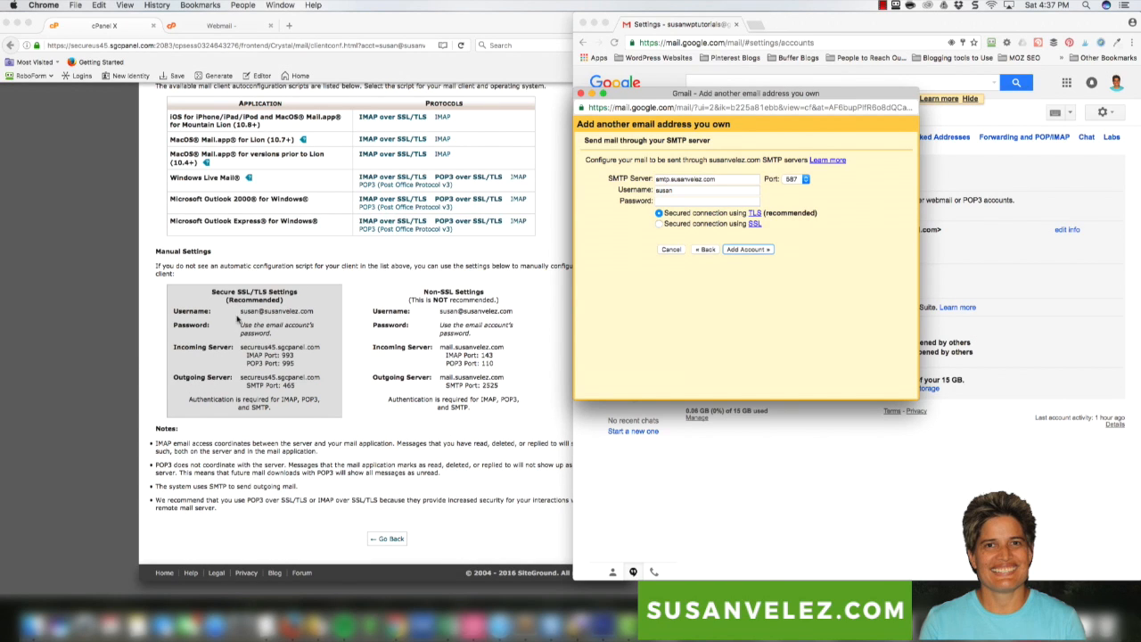
Copy the outgoing server secureus45.sgcpanel.com from cPanel into Gmail's SMTP Server field
{"action": "left_click", "coordinate": [176, 378]}
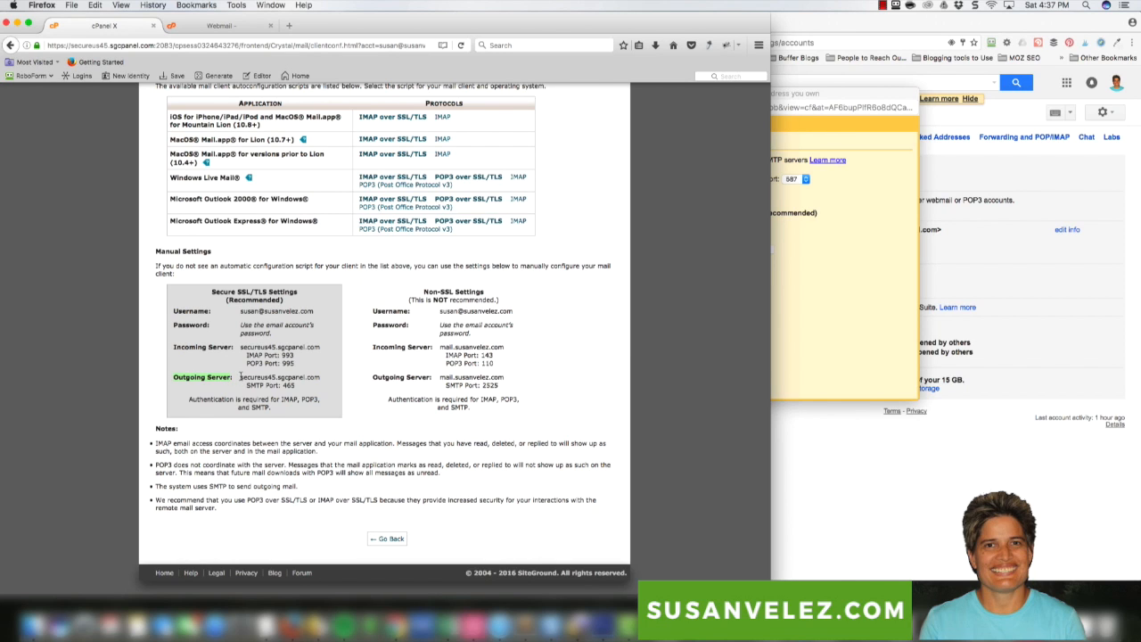
{"action": "left_click_drag", "start_coordinate": [241, 378], "coordinate": [295, 377]}
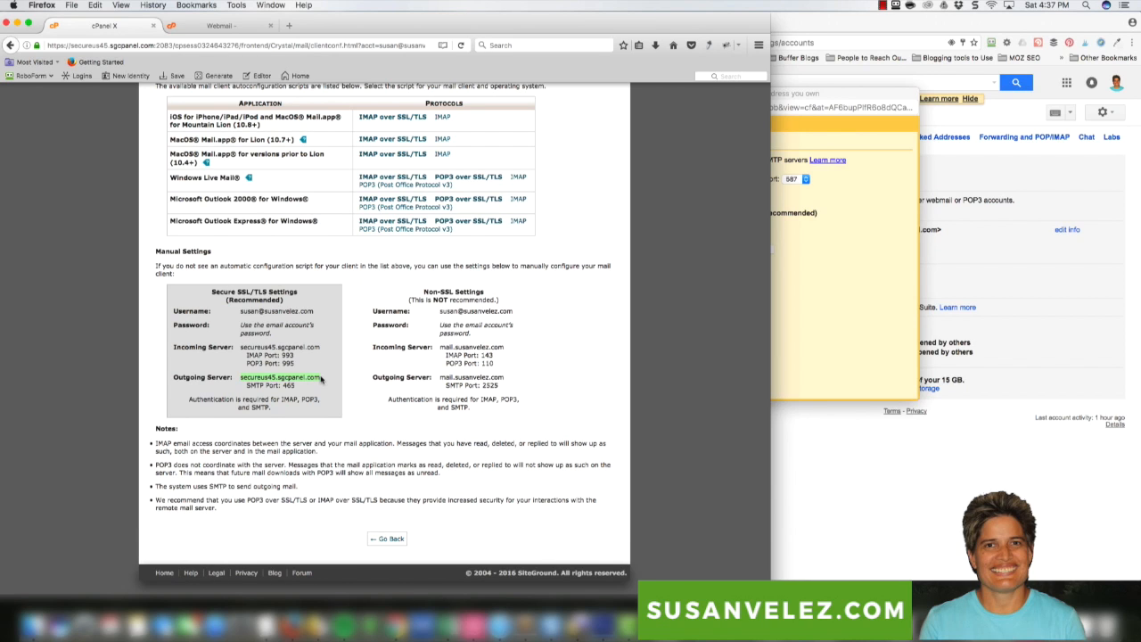
{"action": "left_click", "coordinate": [794, 314]}
{"action": "triple_click", "coordinate": [718, 179]}
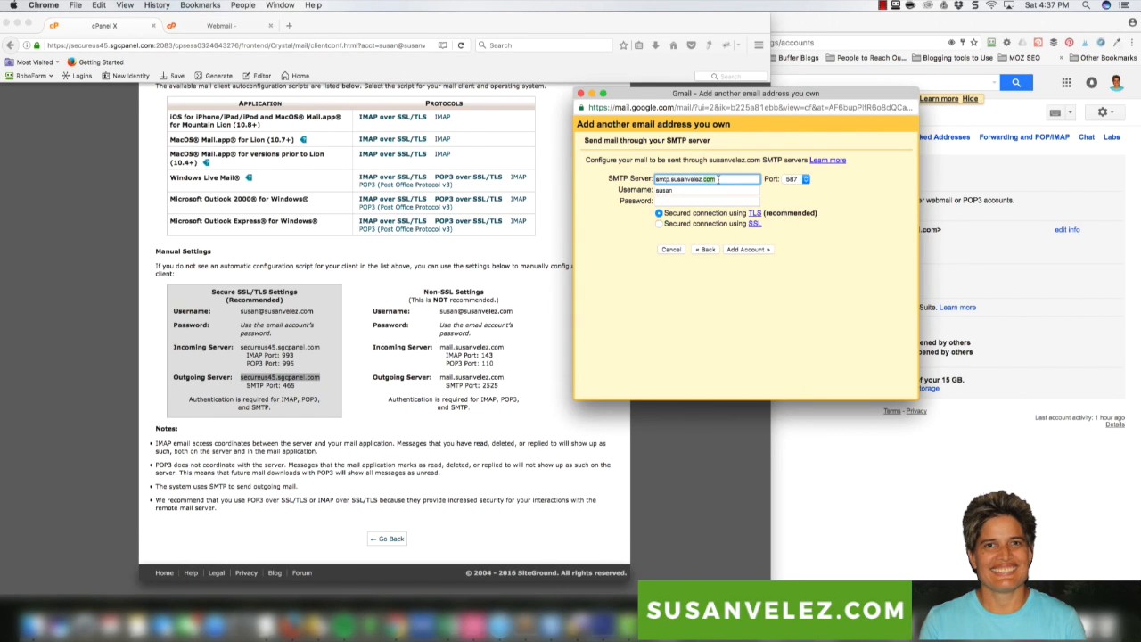
{"action": "type", "text": "secureus45.sgcpanel.com"}
Set port 465, use the full email address as username, enter the password, and add the account
{"action": "left_click", "coordinate": [806, 180]}
{"action": "left_click", "coordinate": [796, 169]}
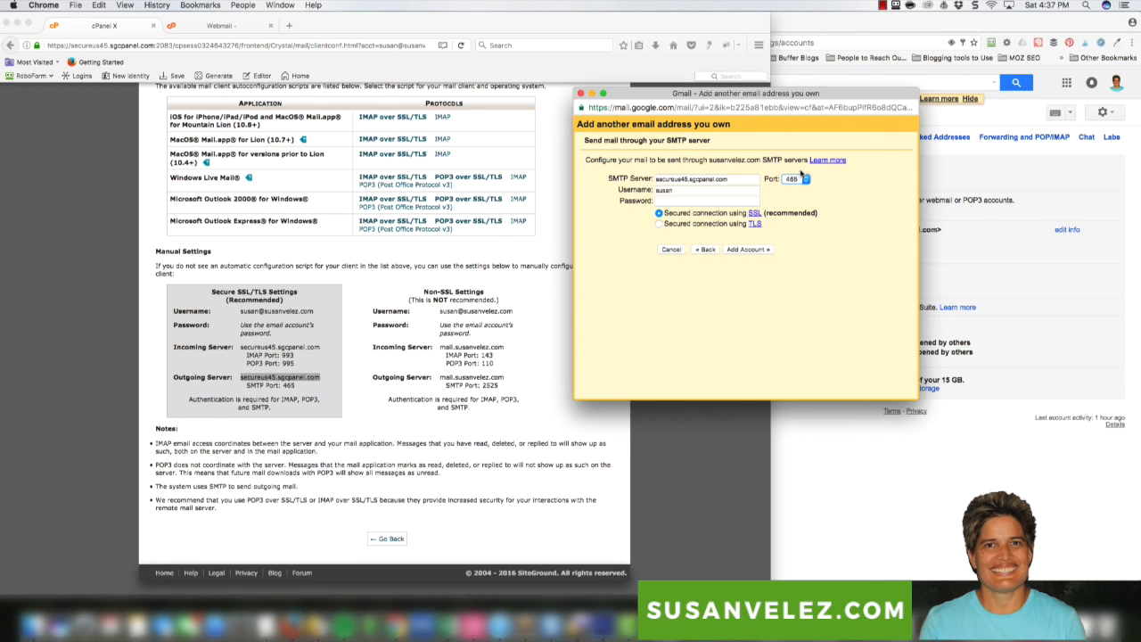
{"action": "double_click", "coordinate": [673, 189]}
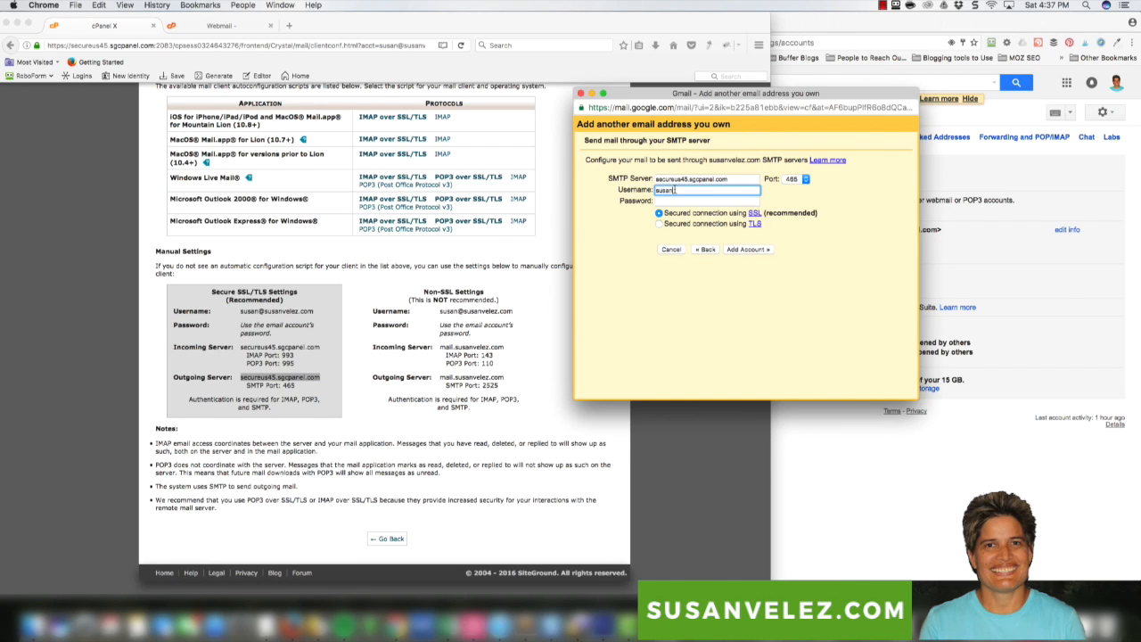
{"action": "left_click", "coordinate": [661, 202]}
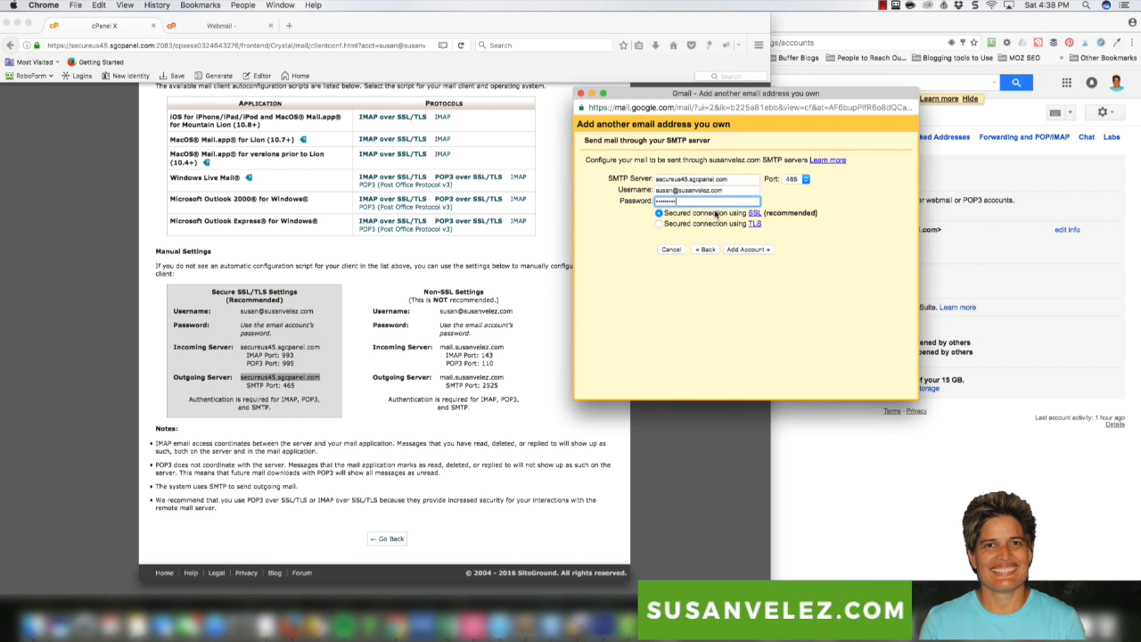
{"action": "left_click", "coordinate": [747, 250]}
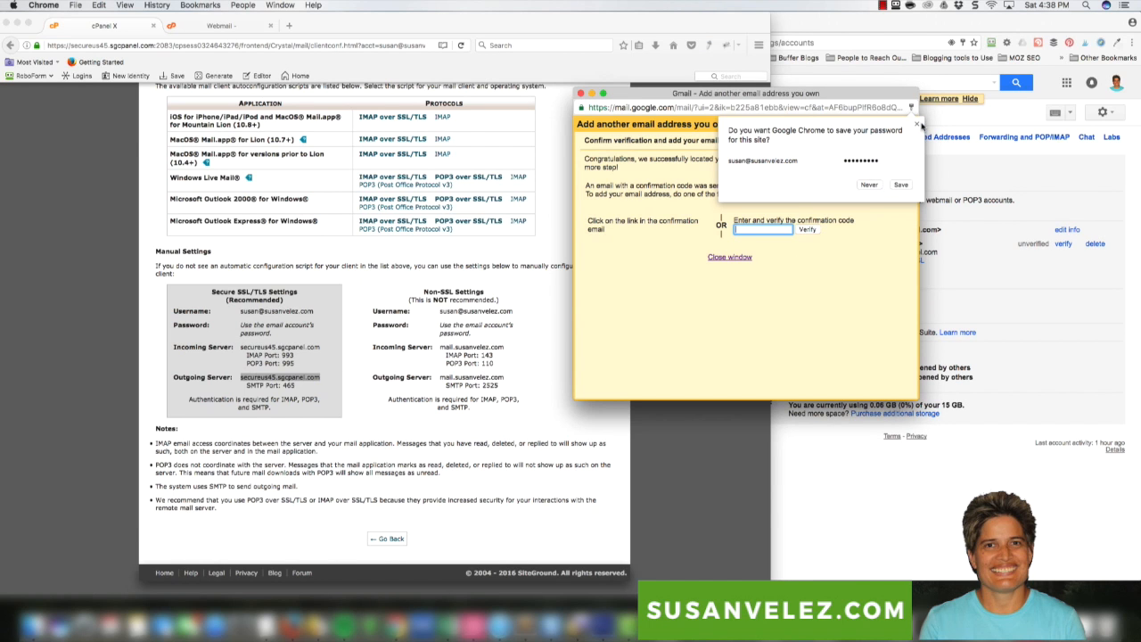
Dismiss the save-password bubble, move the verification popup aside, and return to Gmail settings
{"action": "left_click", "coordinate": [922, 126]}
{"action": "left_click_drag", "start_coordinate": [738, 97], "coordinate": [544, 100]}
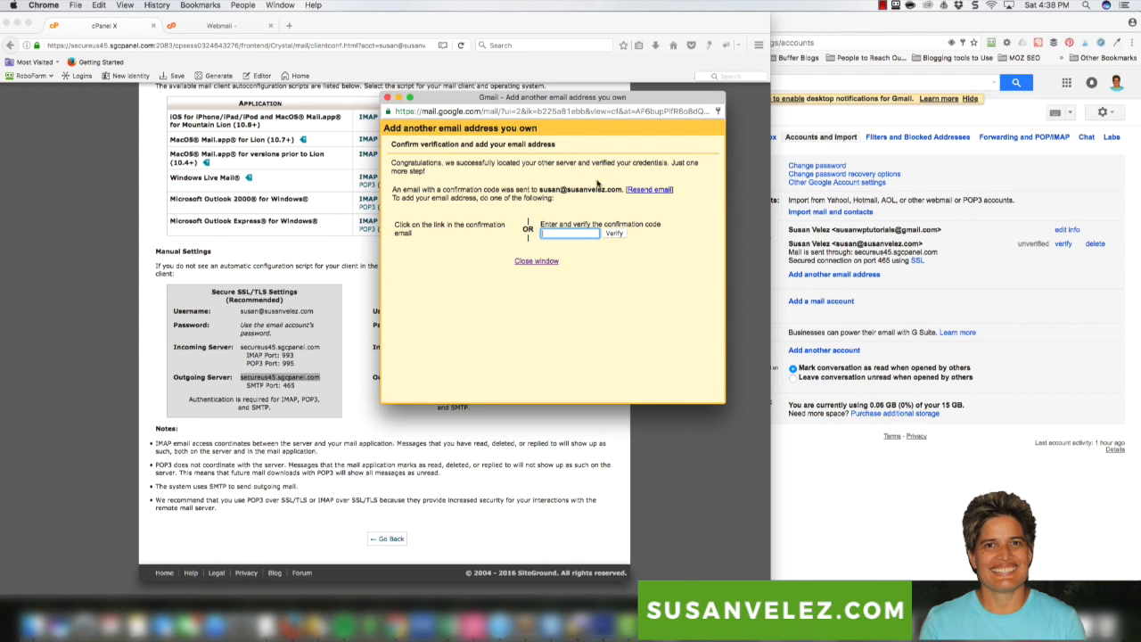
{"action": "left_click", "coordinate": [934, 169]}
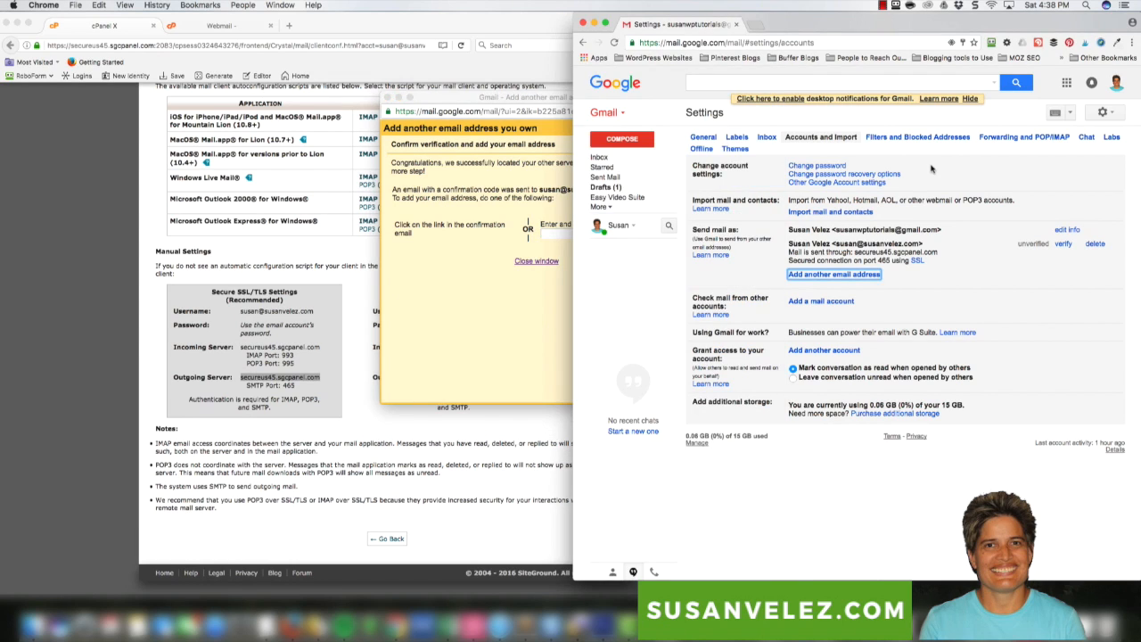
Open the Gmail Confirmation – Send Mail As email in the inbox and select its confirmation code
{"action": "left_click", "coordinate": [619, 158]}
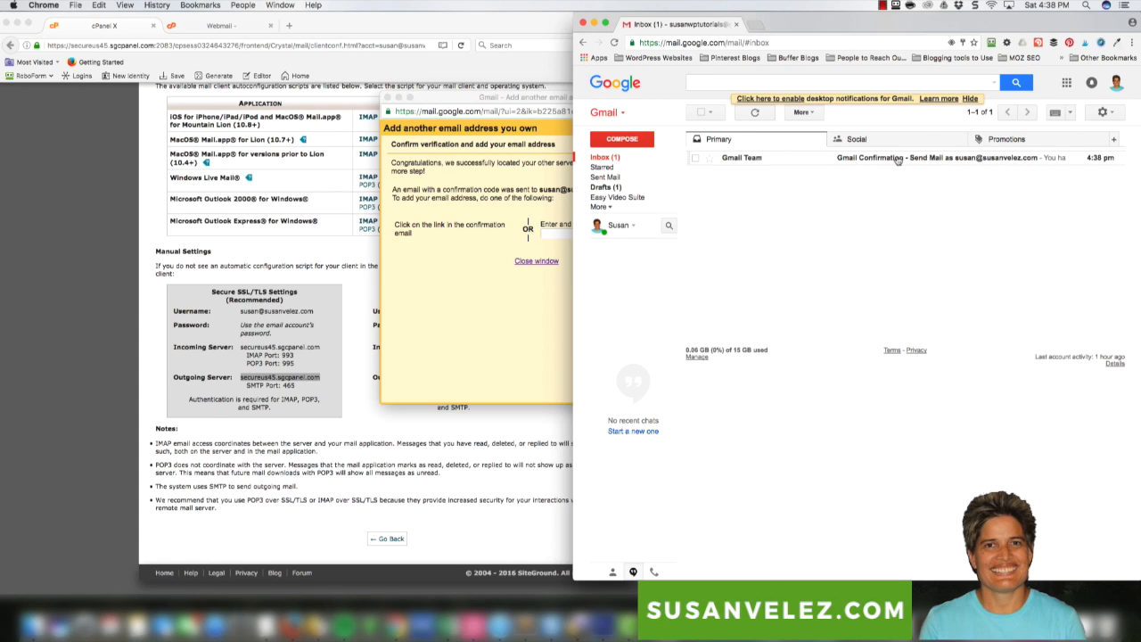
{"action": "left_click", "coordinate": [930, 161]}
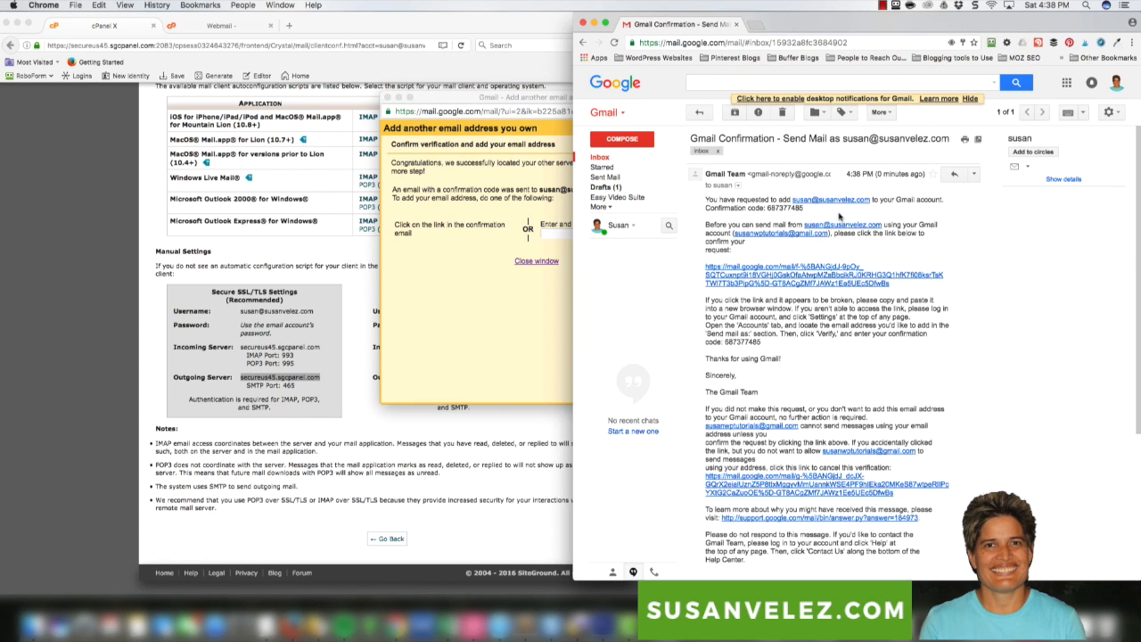
{"action": "left_click_drag", "start_coordinate": [769, 207], "coordinate": [803, 208]}
{"action": "key", "text": "super+c"}
Paste the confirmation code into the verification window and verify the new address
{"action": "left_click", "coordinate": [551, 233]}
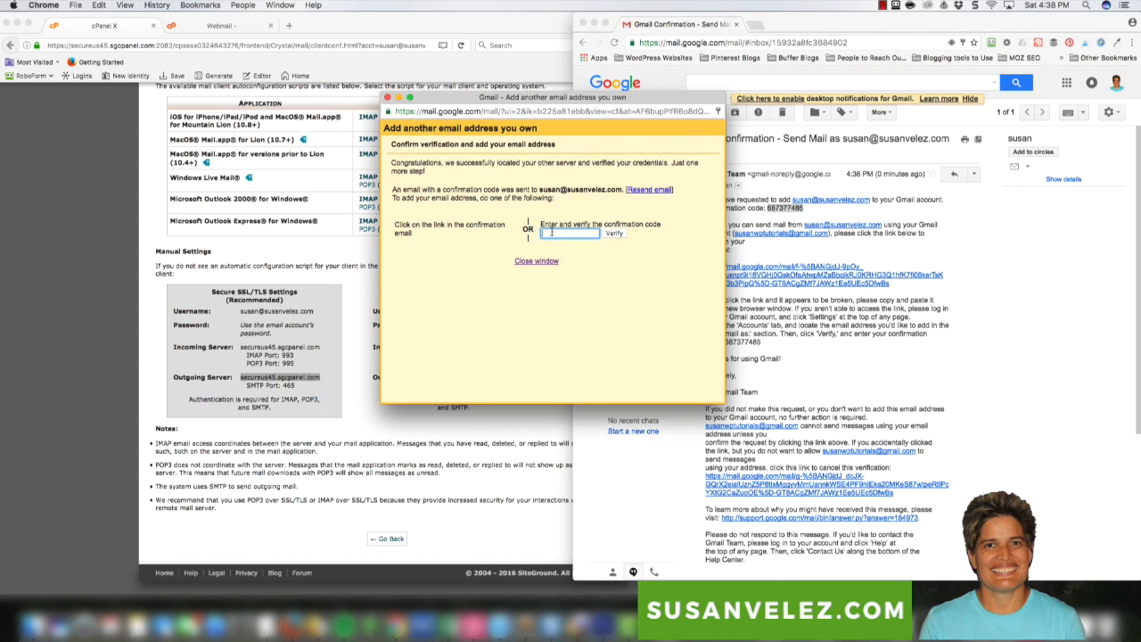
{"action": "key", "text": "super+v"}
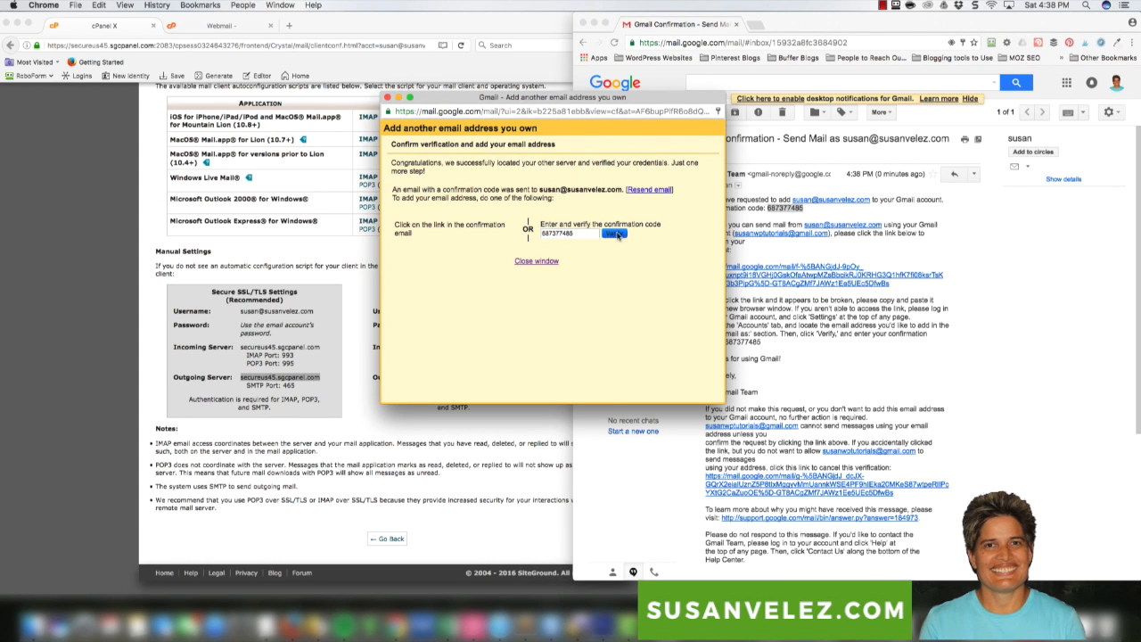
{"action": "left_click", "coordinate": [615, 234]}
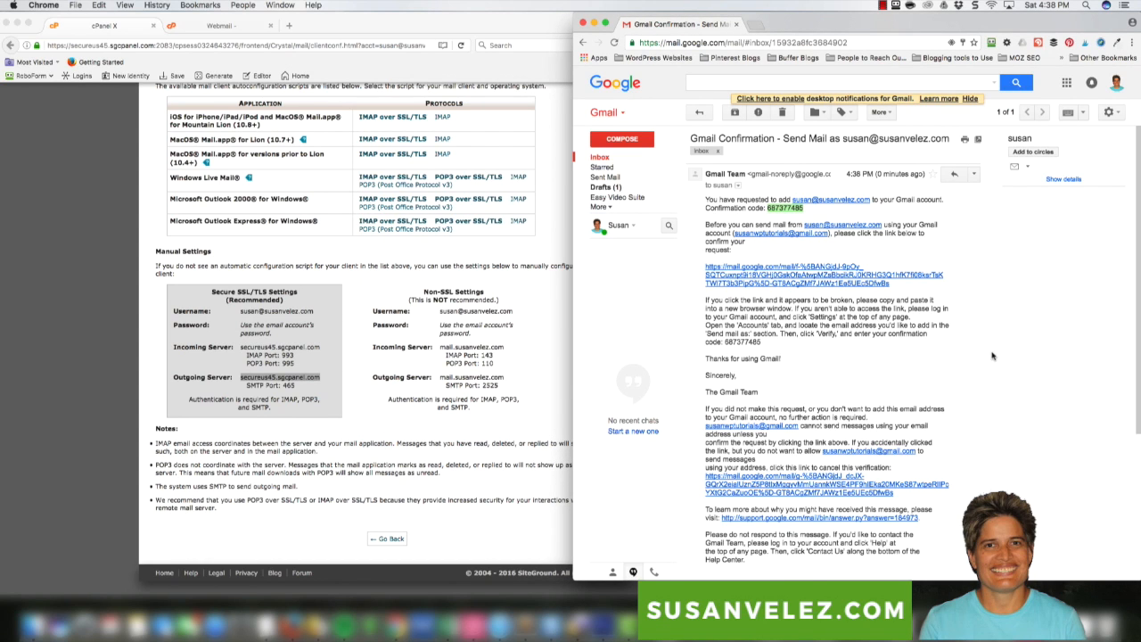
Open Gmail's Settings from the inbox gear menu and scroll through the General options
{"action": "left_click", "coordinate": [612, 159]}
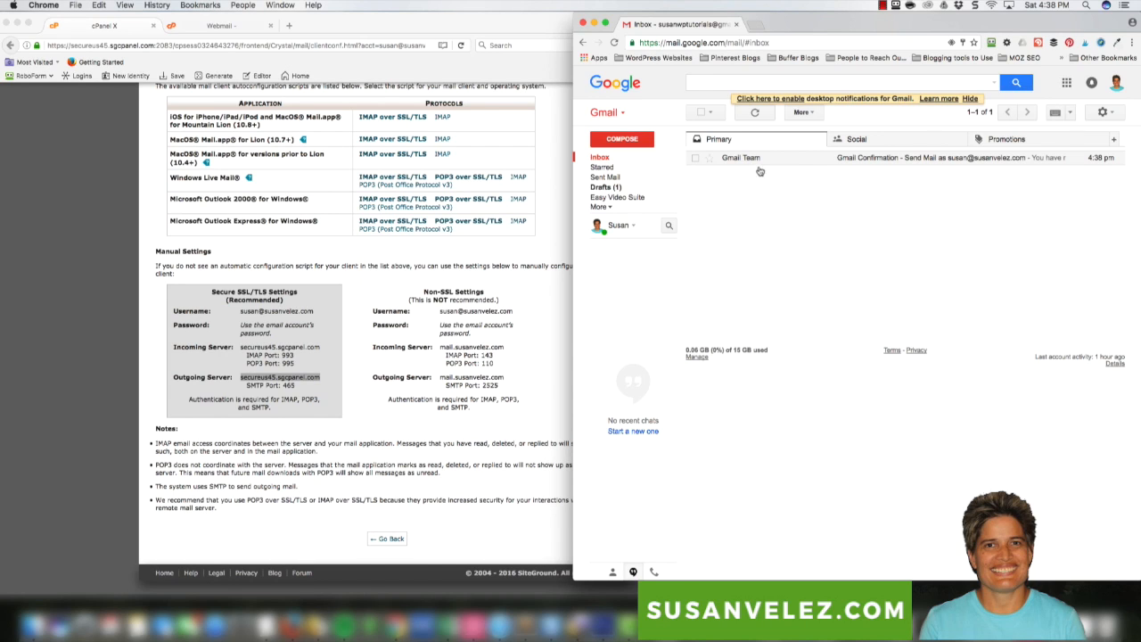
{"action": "left_click", "coordinate": [1112, 114]}
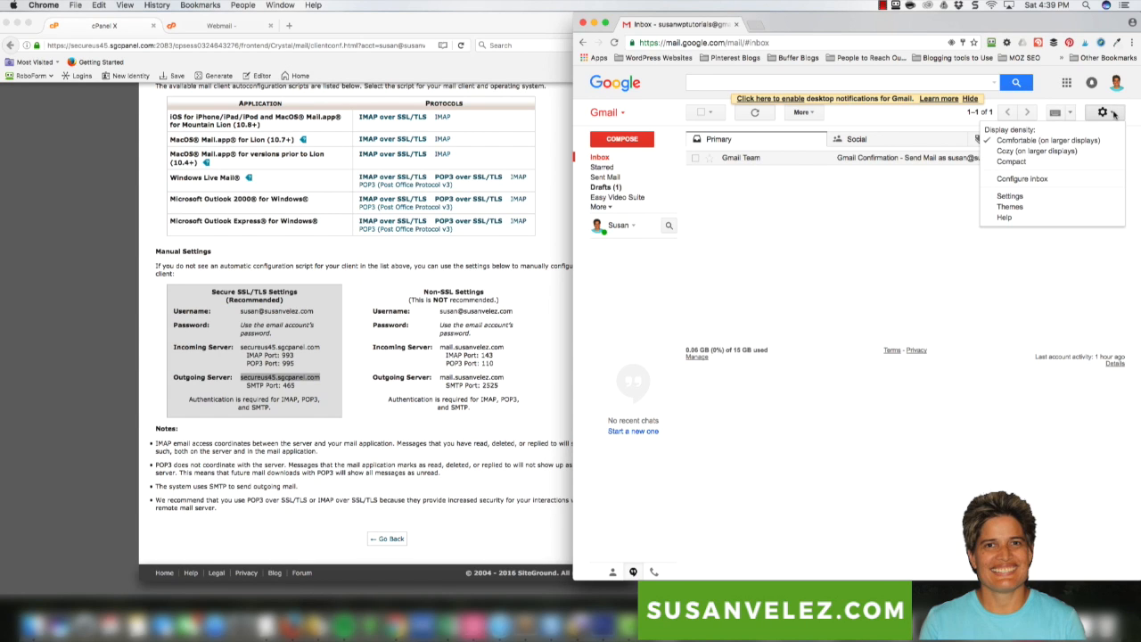
{"action": "left_click", "coordinate": [1015, 196]}
{"action": "scroll", "coordinate": [977, 320], "scroll_direction": "down", "scroll_amount": 1}
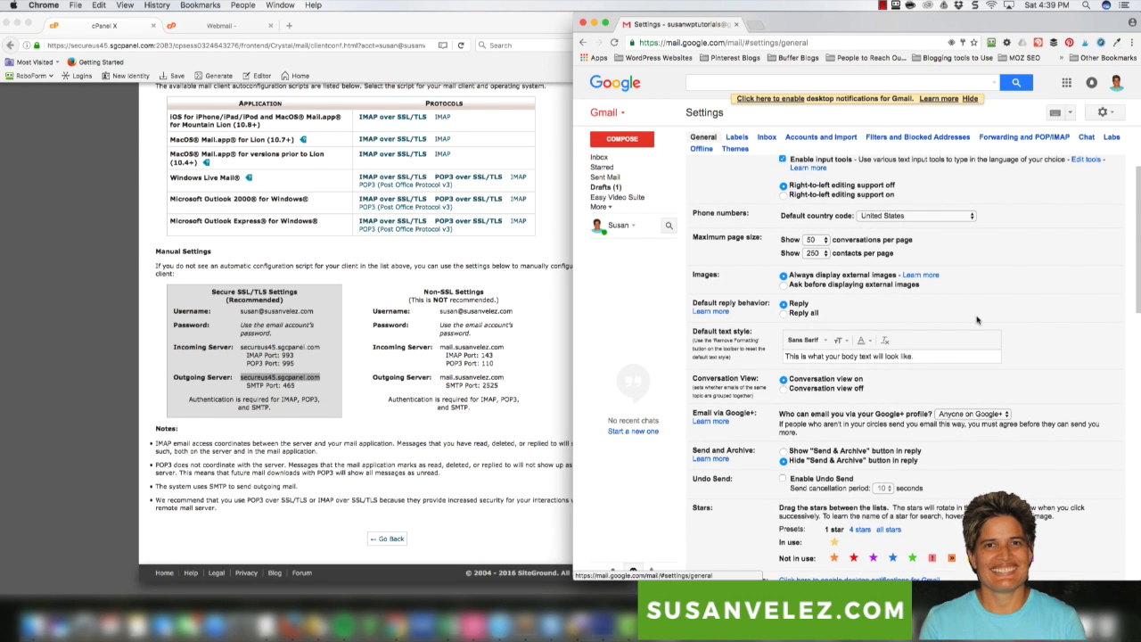
{"action": "scroll", "coordinate": [1063, 361], "scroll_direction": "down", "scroll_amount": 4}
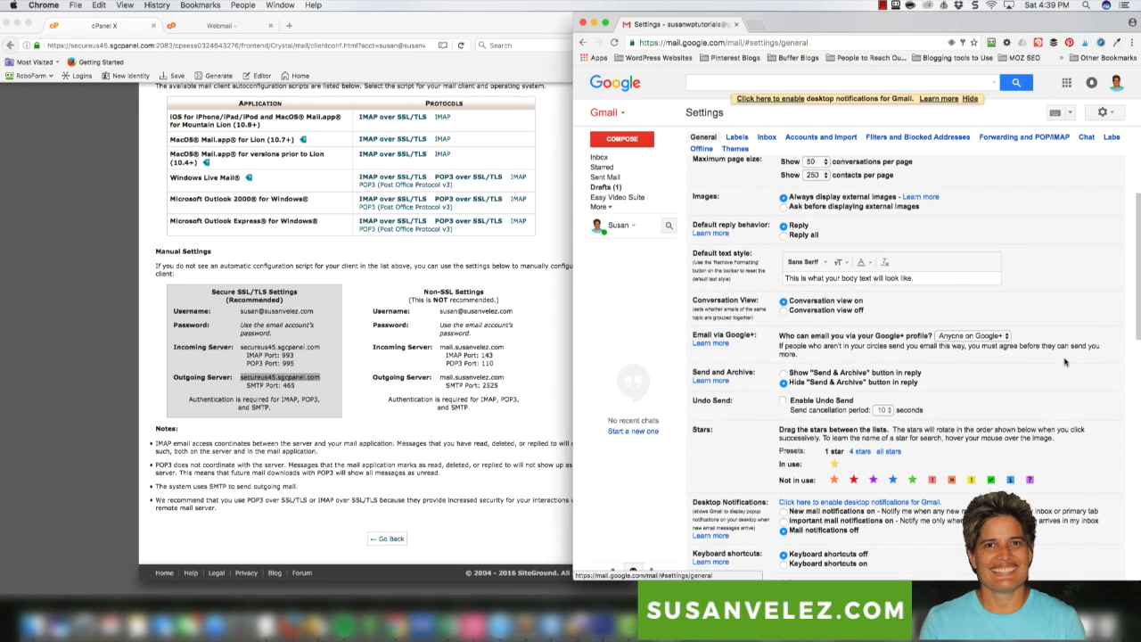
{"action": "scroll", "coordinate": [1064, 361], "scroll_direction": "down", "scroll_amount": 1}
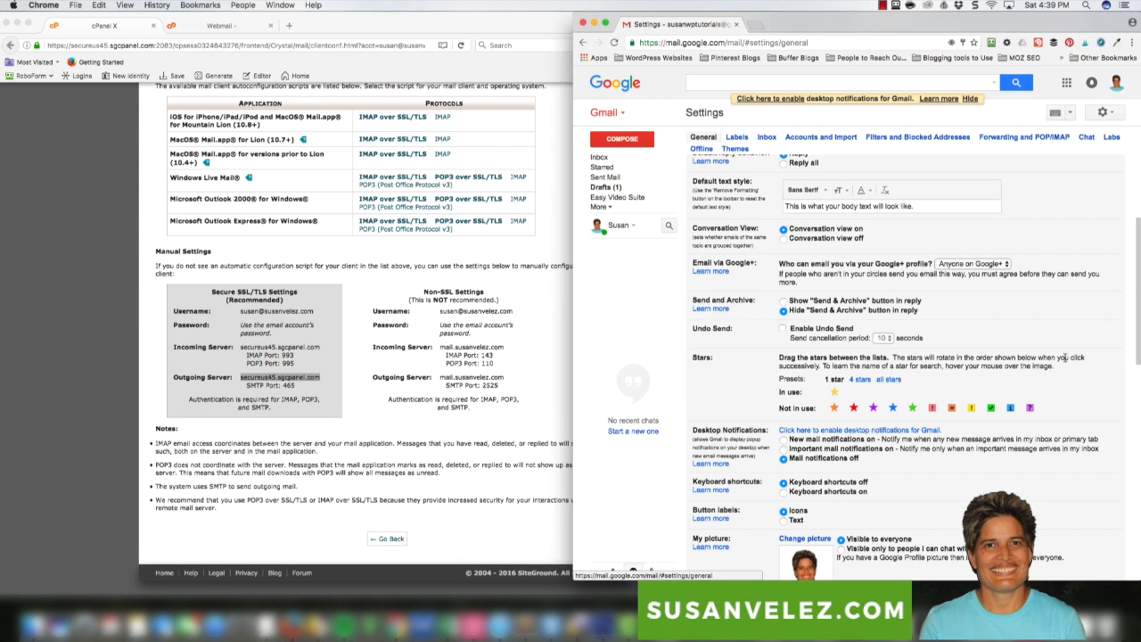
{"action": "scroll", "coordinate": [1067, 359], "scroll_direction": "down", "scroll_amount": 3}
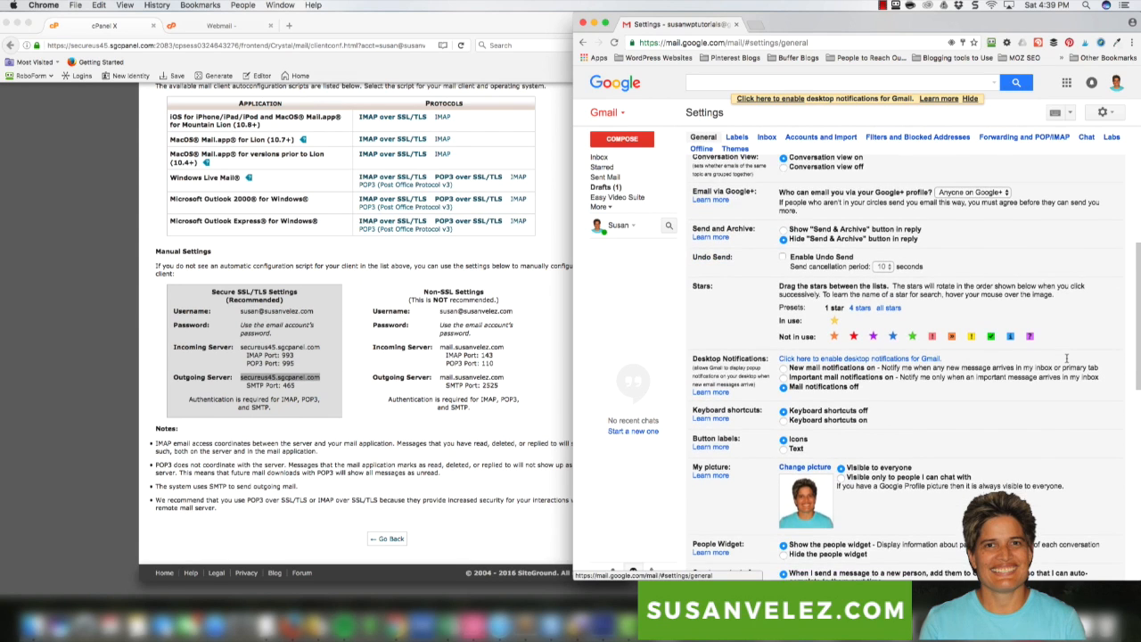
Switch to Accounts and Import, where the domain address is listed under Send mail as
{"action": "scroll", "coordinate": [1066, 358], "scroll_direction": "up", "scroll_amount": 9}
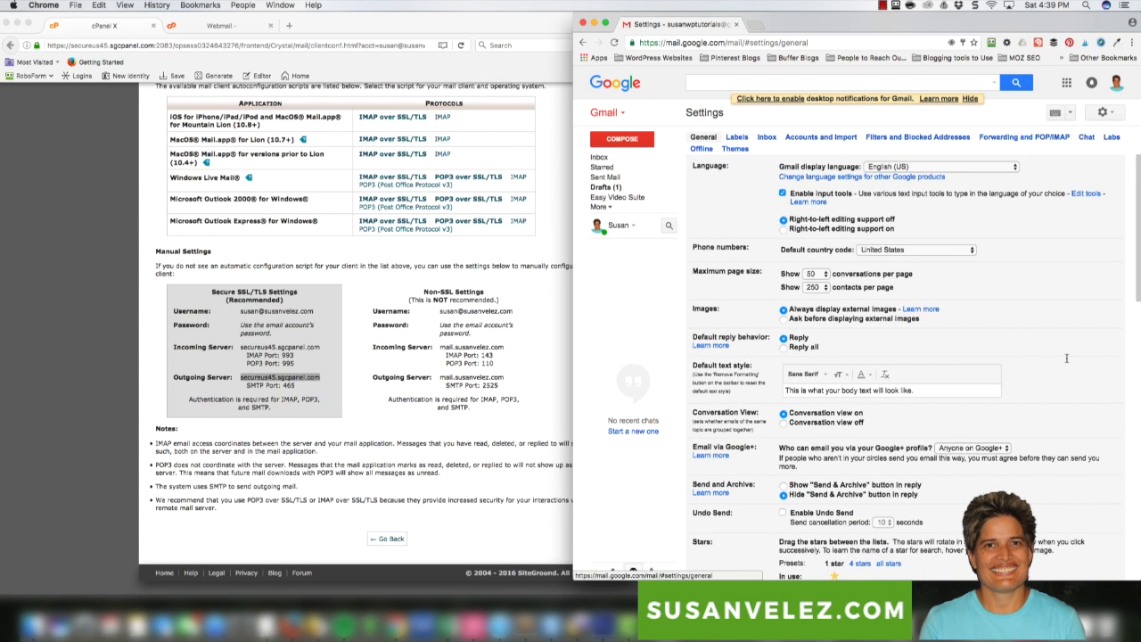
{"action": "scroll", "coordinate": [1038, 357], "scroll_direction": "down", "scroll_amount": 2}
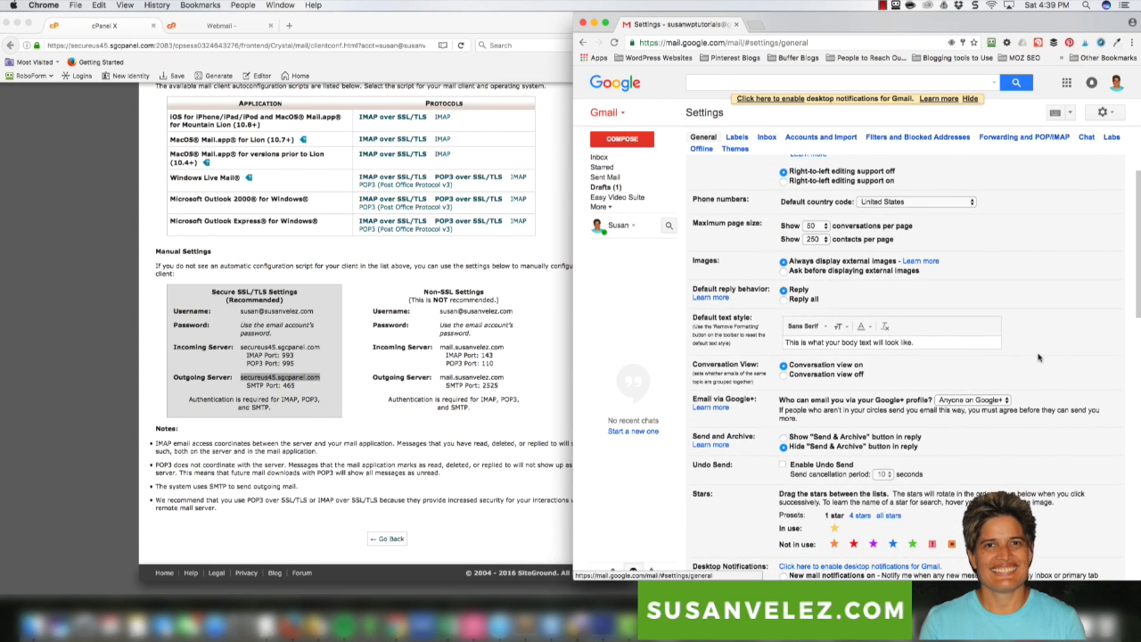
{"action": "scroll", "coordinate": [1054, 360], "scroll_direction": "down", "scroll_amount": 6}
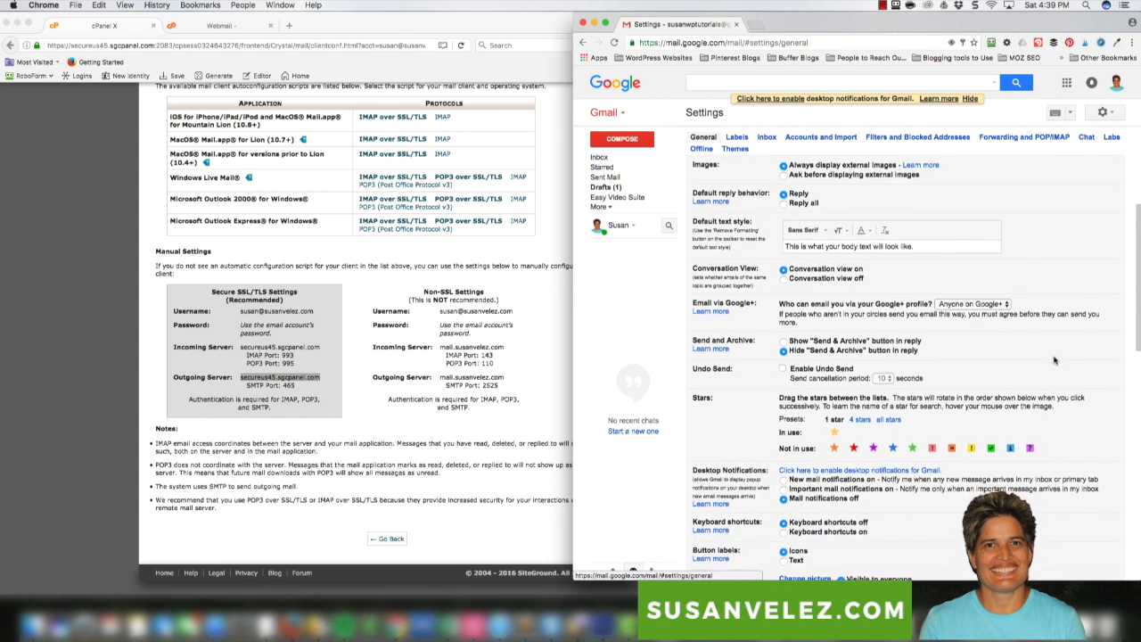
{"action": "scroll", "coordinate": [1054, 359], "scroll_direction": "down", "scroll_amount": 6}
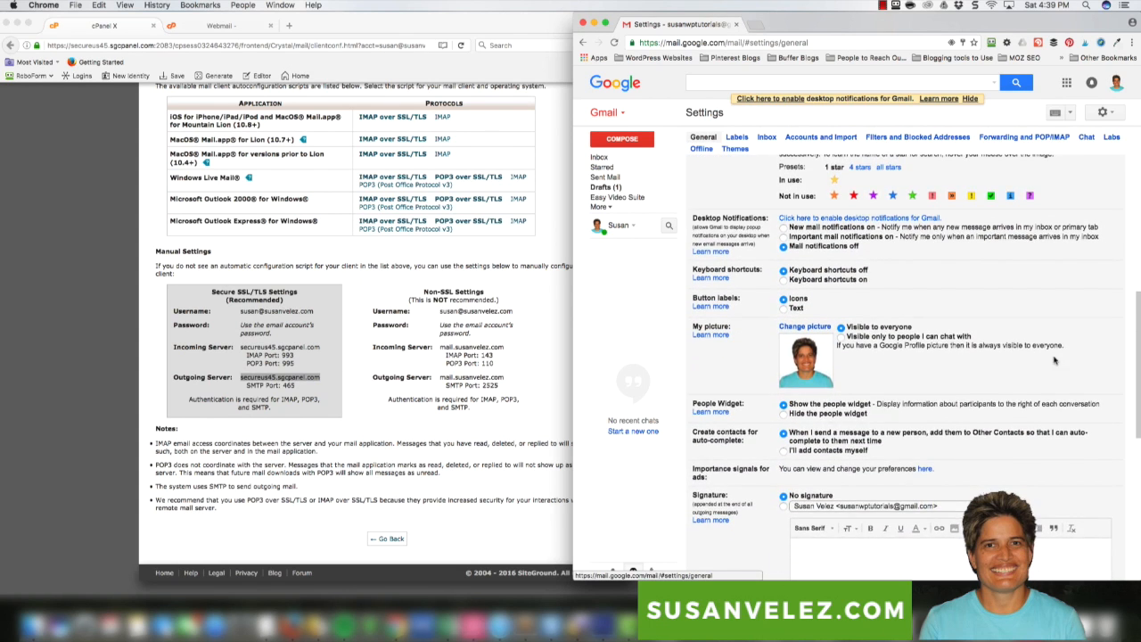
{"action": "scroll", "coordinate": [1055, 359], "scroll_direction": "up", "scroll_amount": 13}
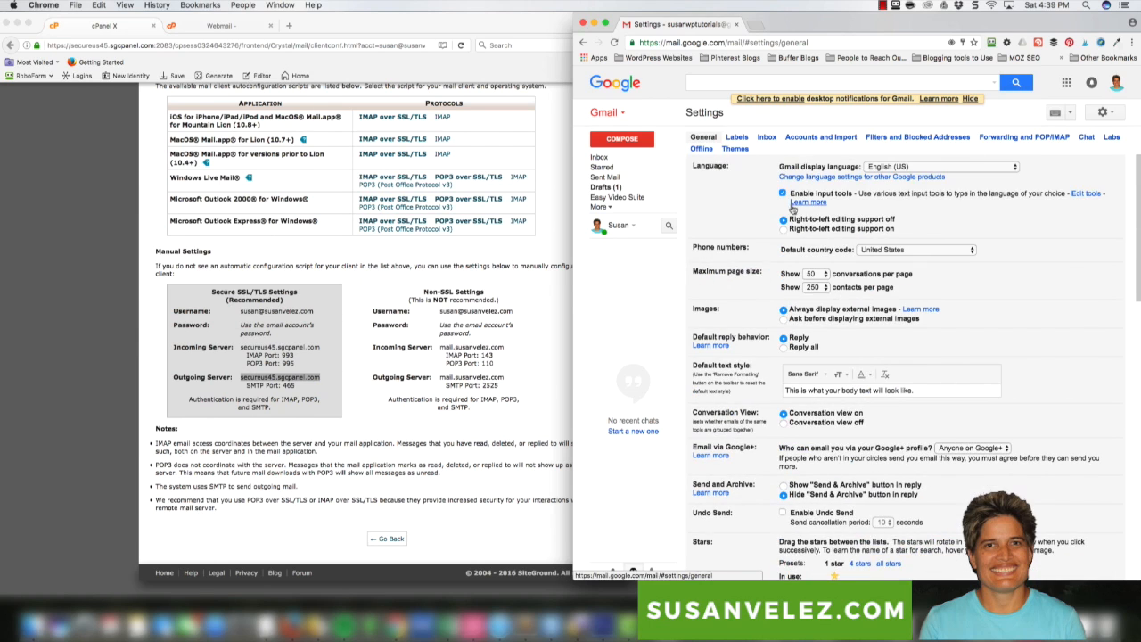
{"action": "left_click", "coordinate": [820, 139]}
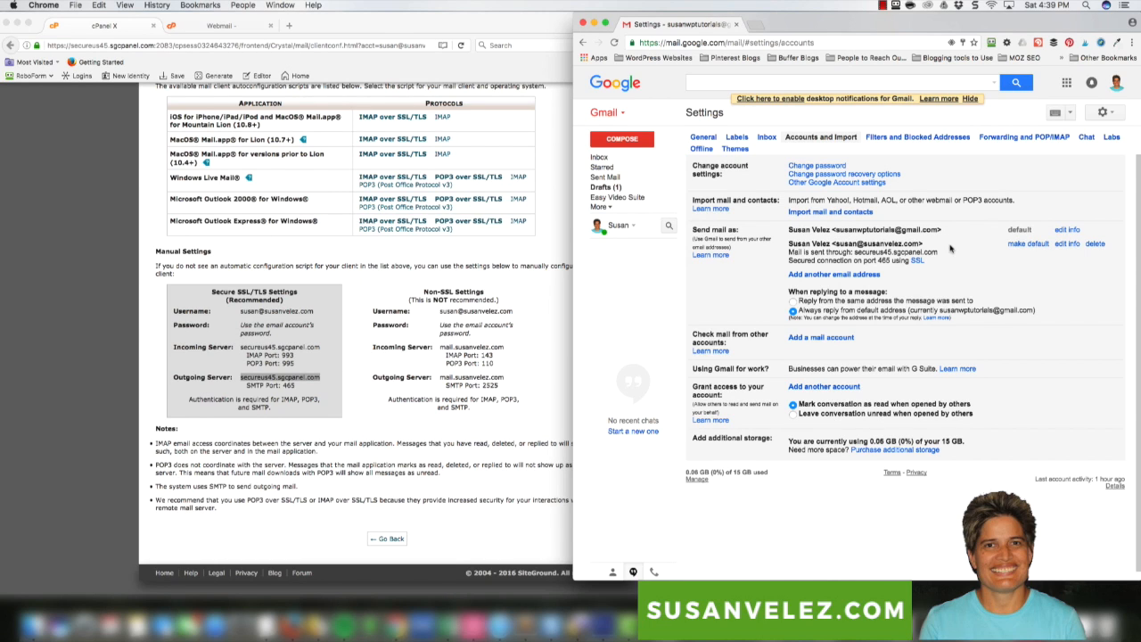
Make the domain address the default sender, then check the From field in a test draft and discard it
{"action": "left_click", "coordinate": [1023, 245]}
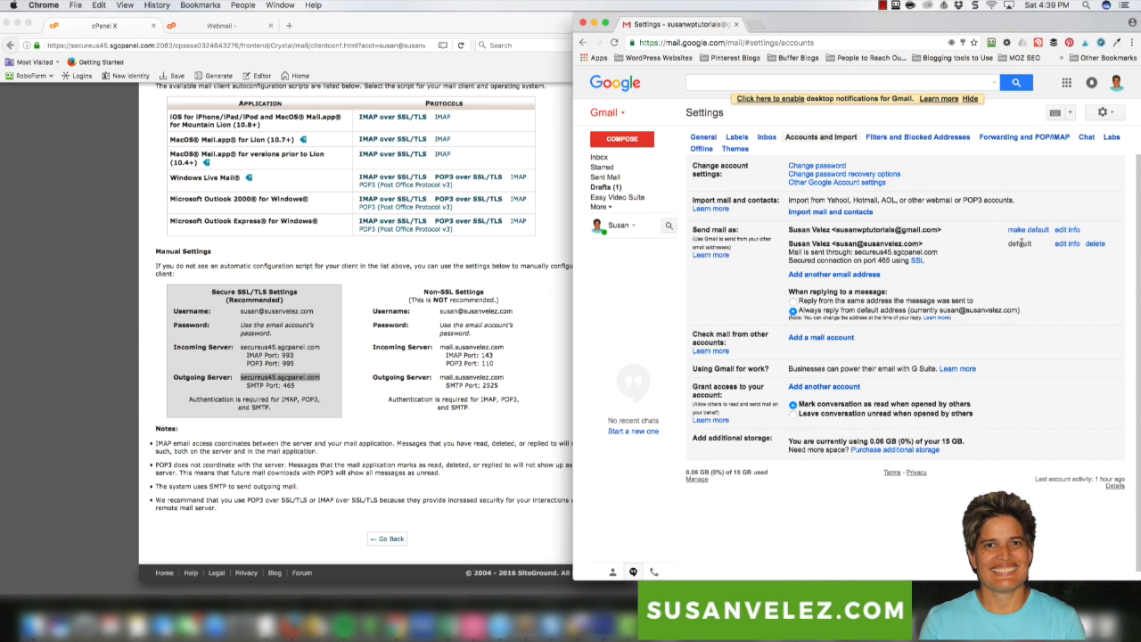
{"action": "left_click", "coordinate": [622, 139]}
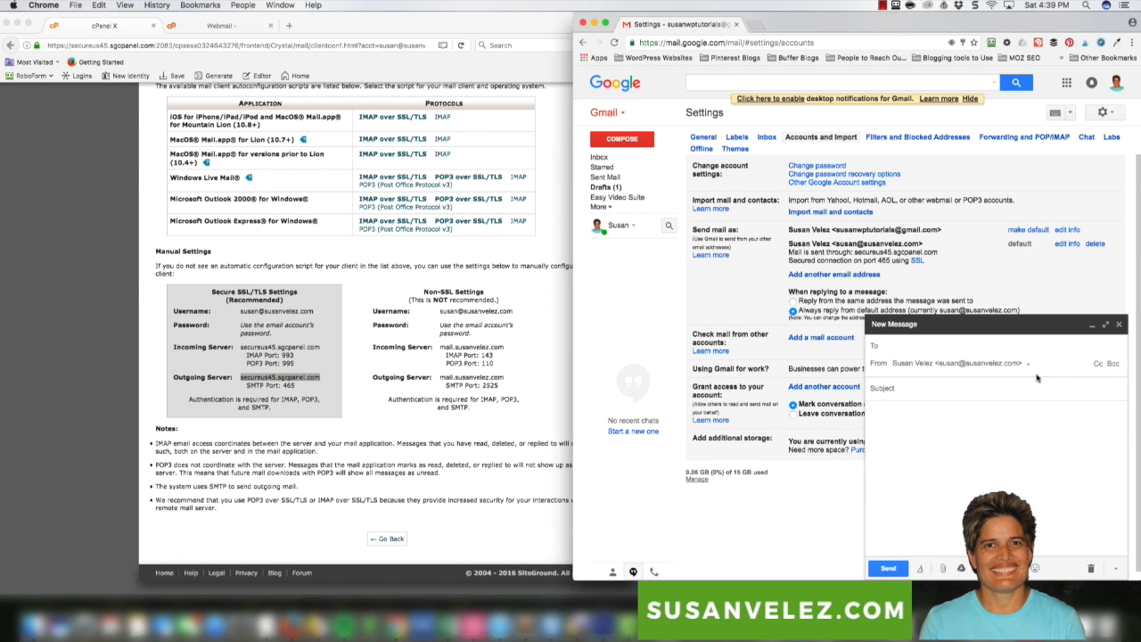
{"action": "left_click", "coordinate": [1120, 325]}
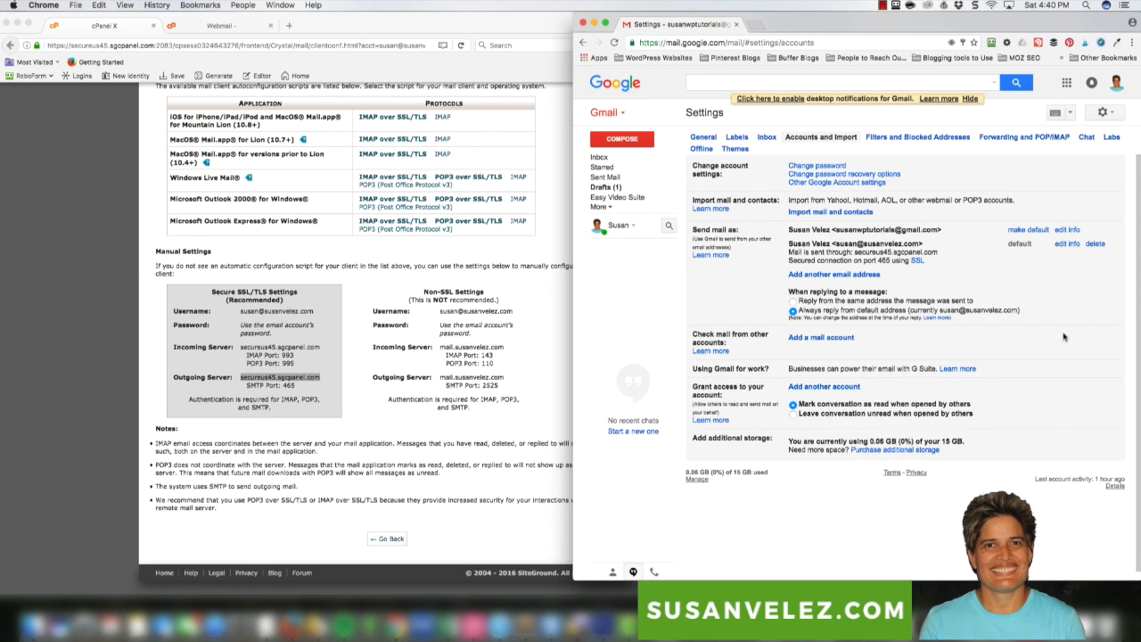
In General settings, enable a signature for the new domain address and place the cursor in the signature box
{"action": "left_click", "coordinate": [702, 140]}
{"action": "scroll", "coordinate": [948, 383], "scroll_direction": "down", "scroll_amount": 10}
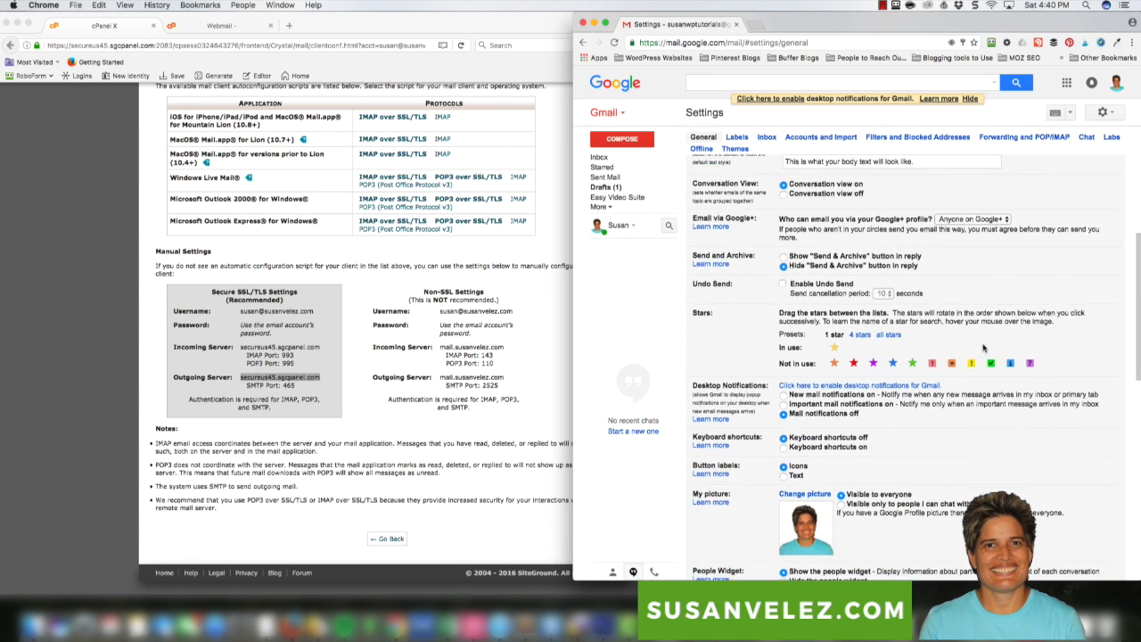
{"action": "scroll", "coordinate": [948, 383], "scroll_direction": "down", "scroll_amount": 5}
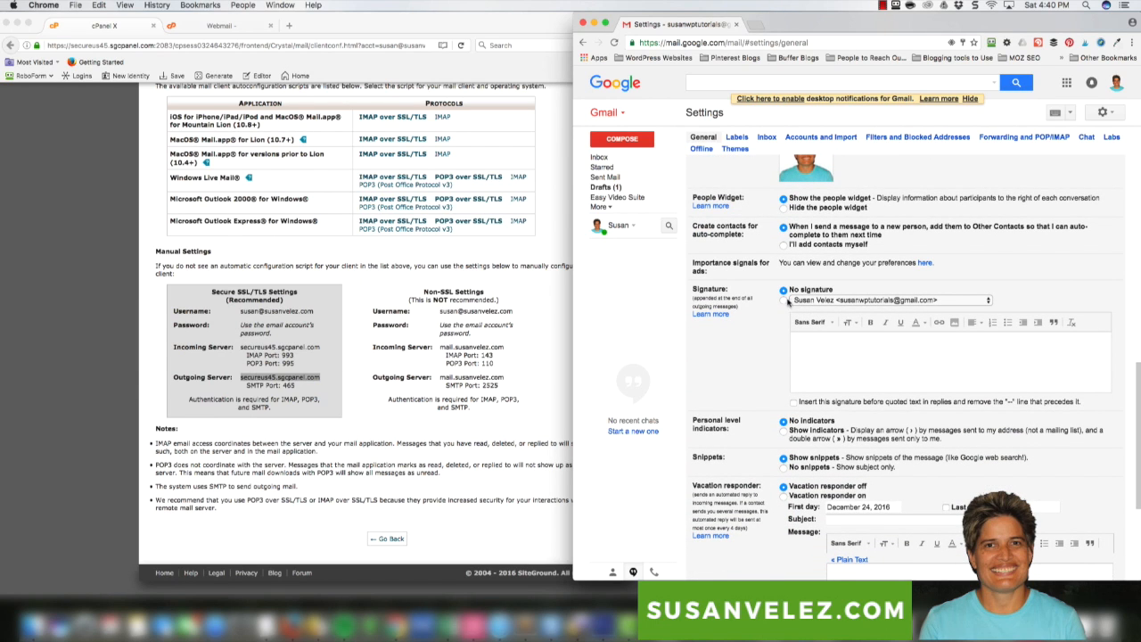
{"action": "left_click", "coordinate": [784, 300]}
{"action": "left_click", "coordinate": [988, 301]}
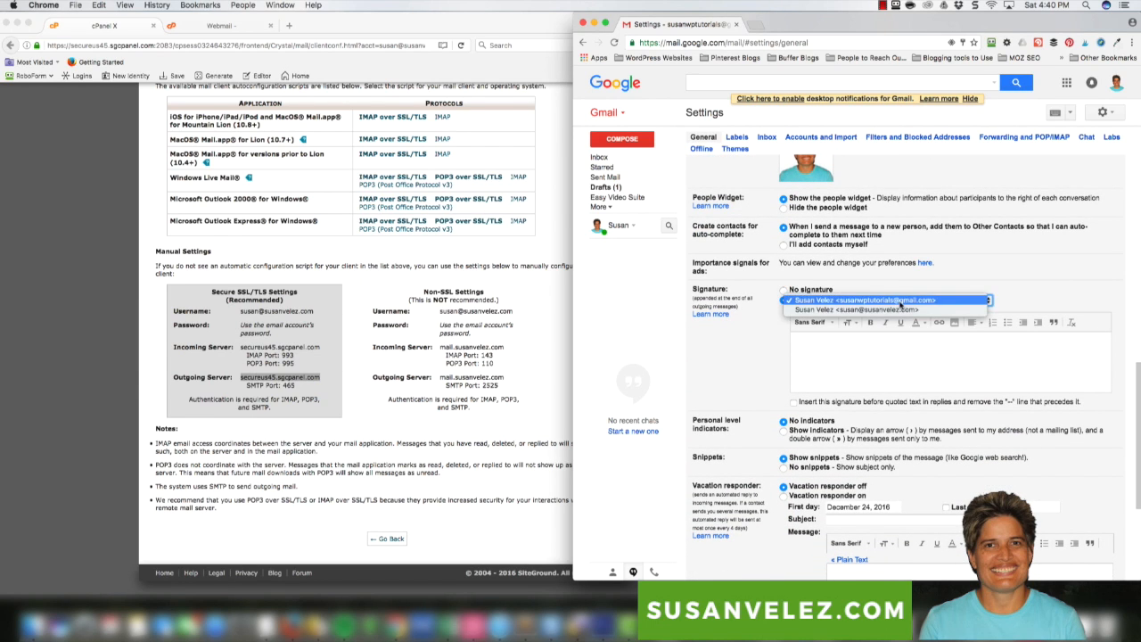
{"action": "left_click", "coordinate": [901, 310]}
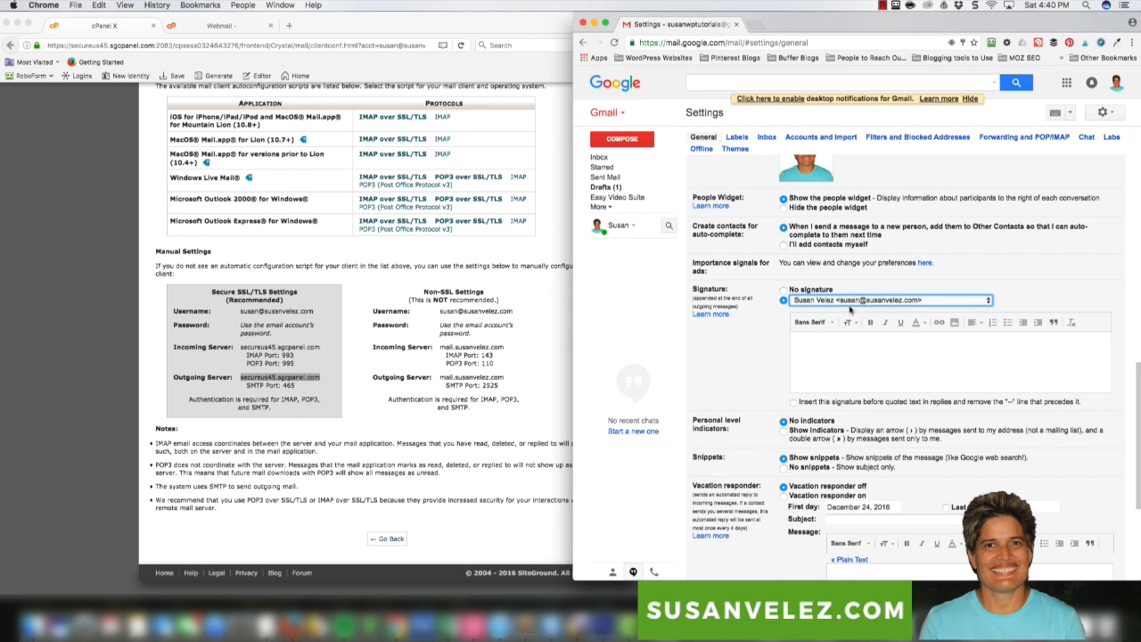
{"action": "left_click", "coordinate": [829, 357]}
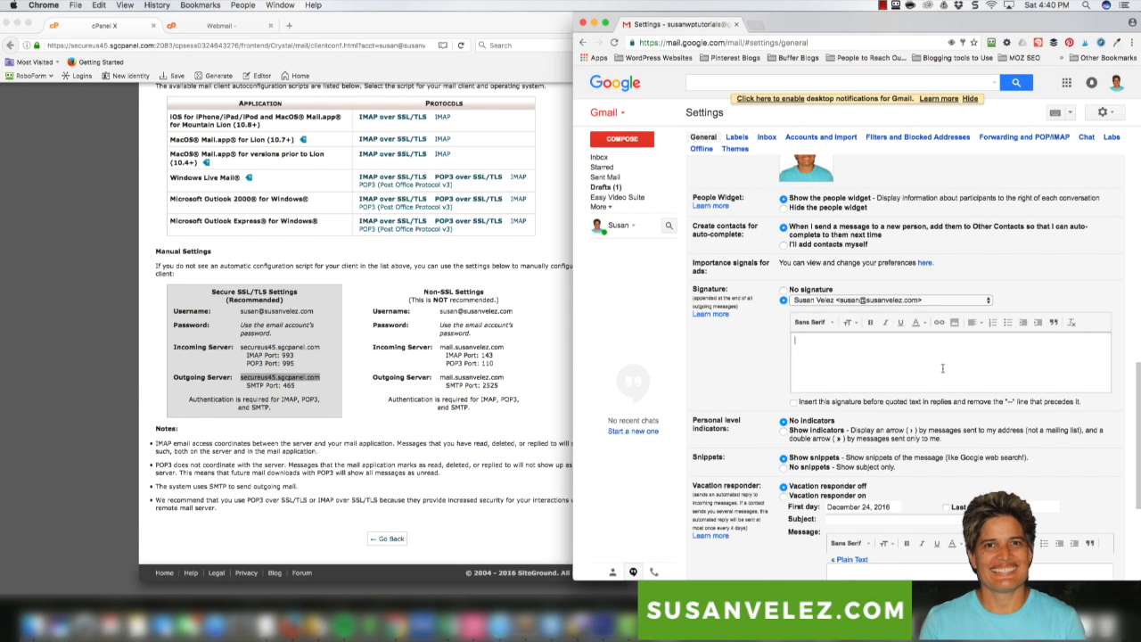